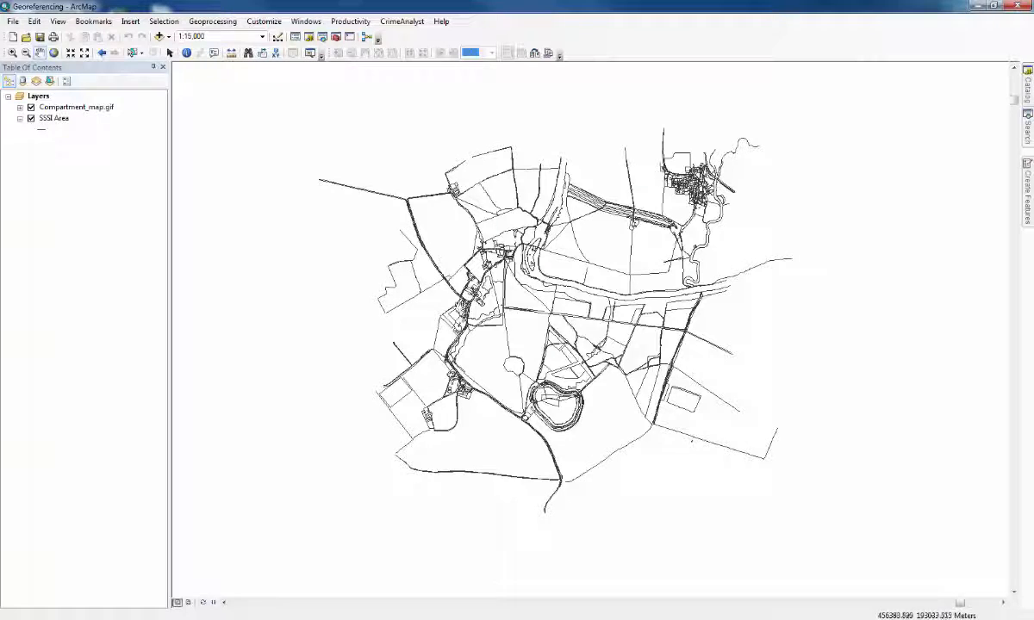
- Zoom to the extent of the Compartment_map.gif layer to view the scanned map
scroll(655, 349, "up", 2)
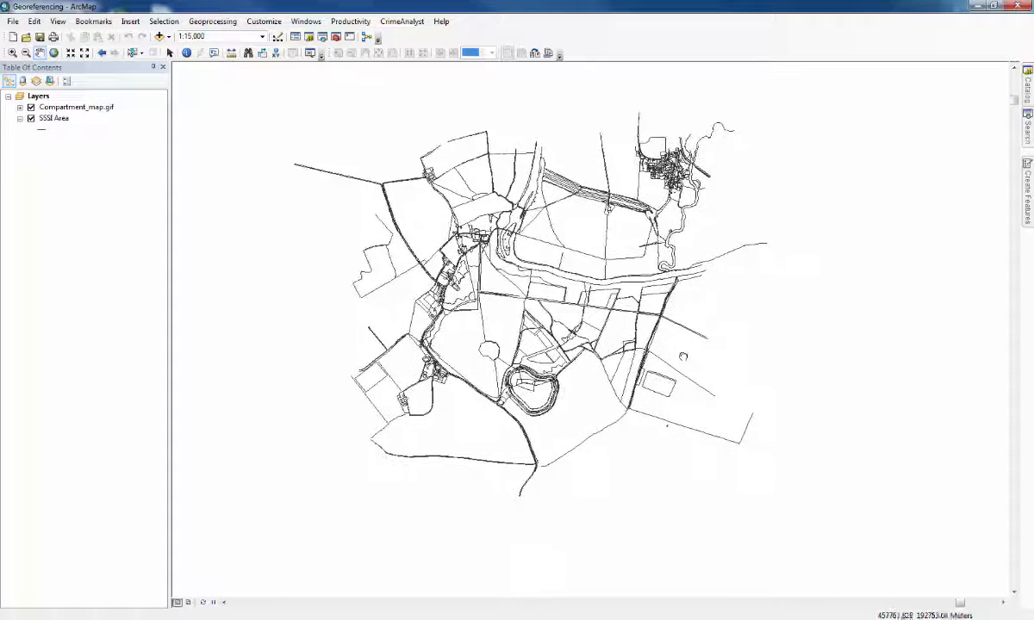
scroll(686, 349, "down", 2)
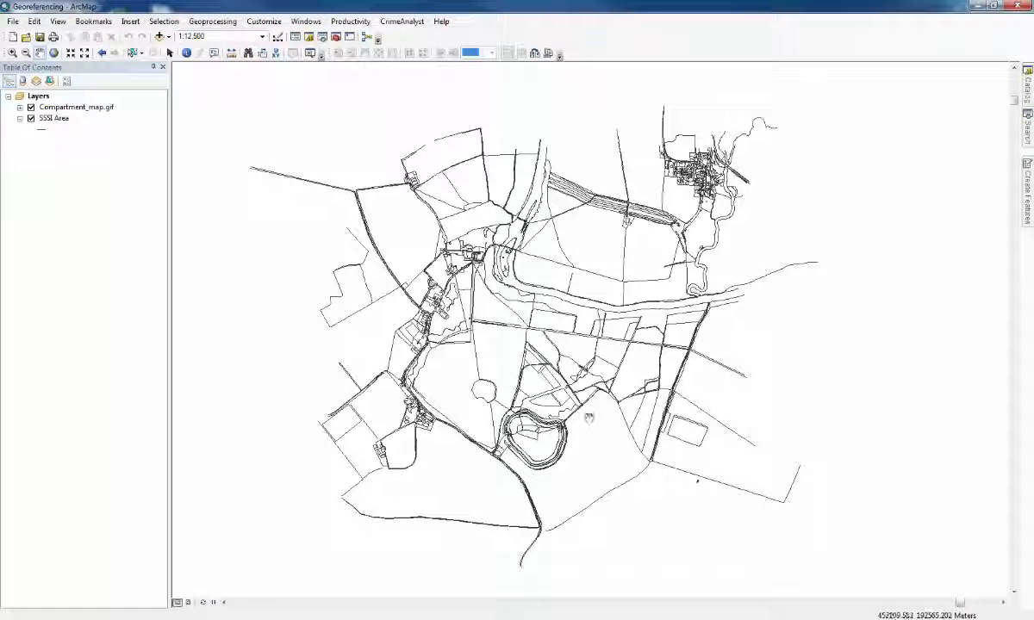
left_click(60, 108)
right_click(60, 107)
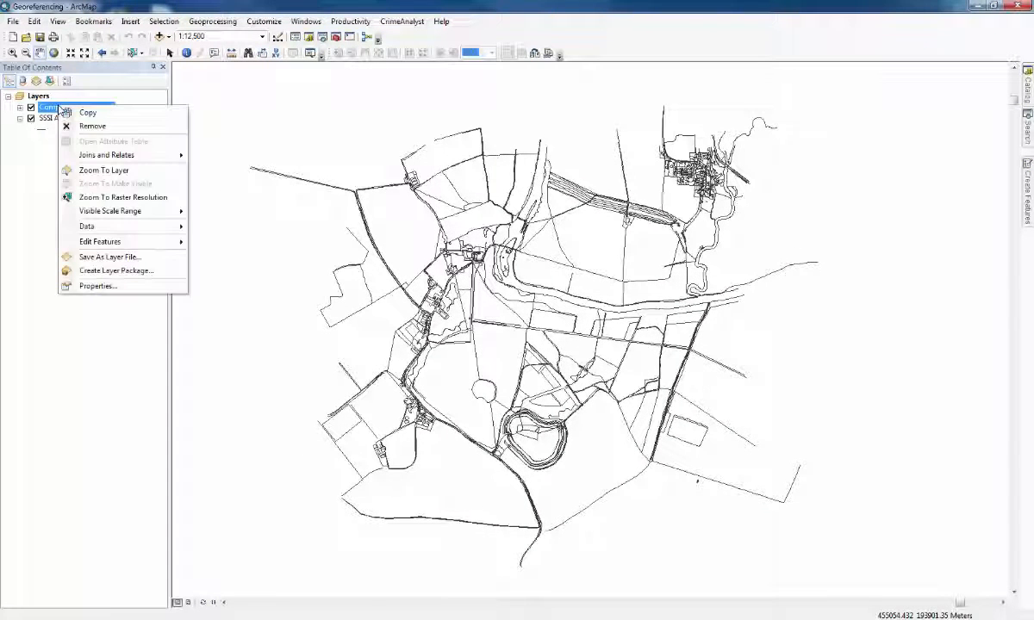
left_click(102, 170)
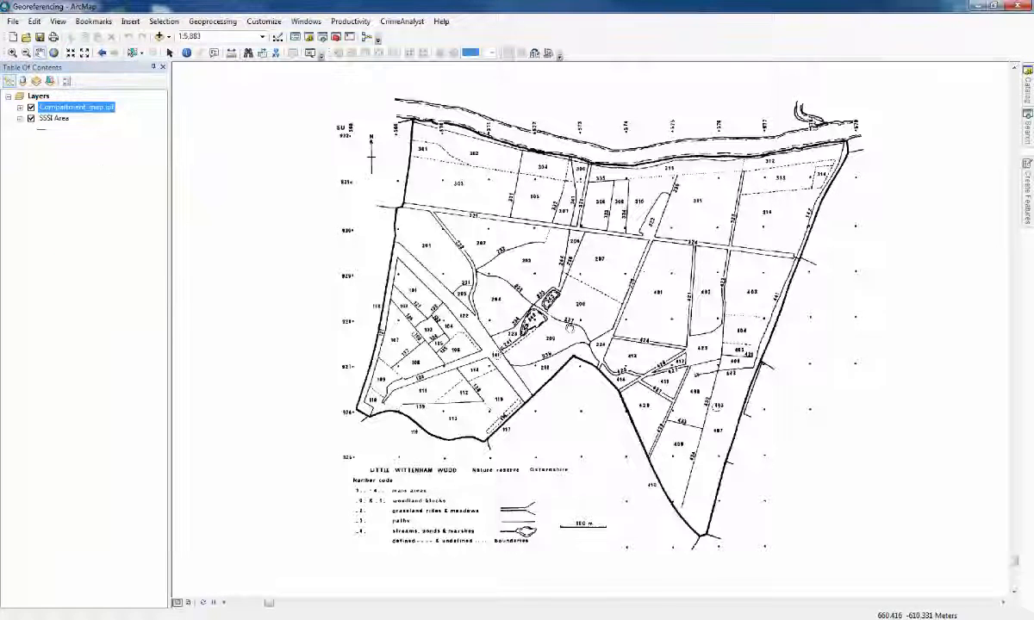
left_click_drag(570, 327, 558, 332)
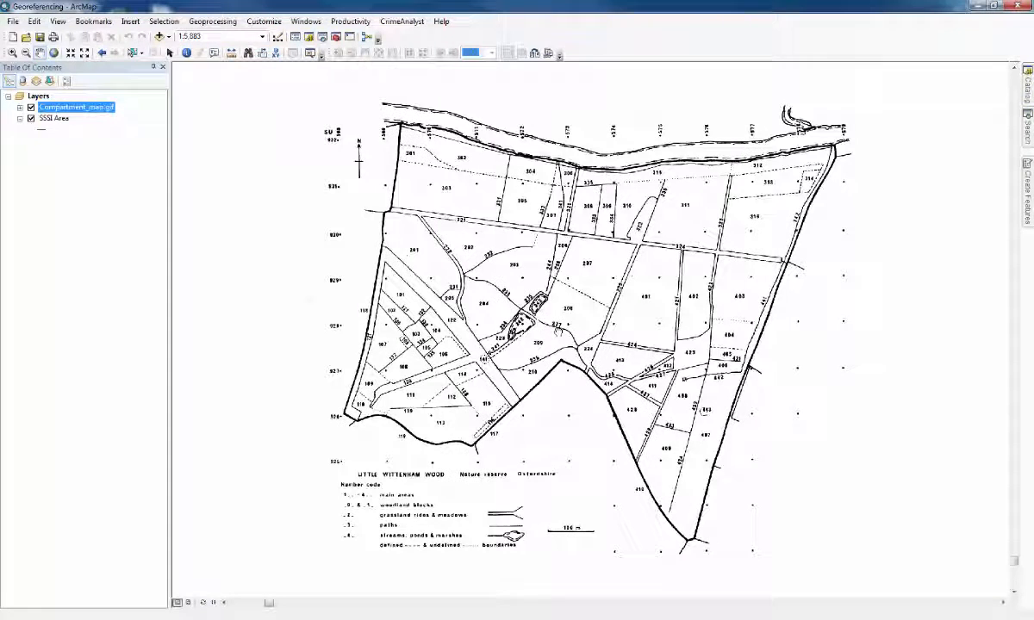
left_click_drag(570, 324, 549, 324)
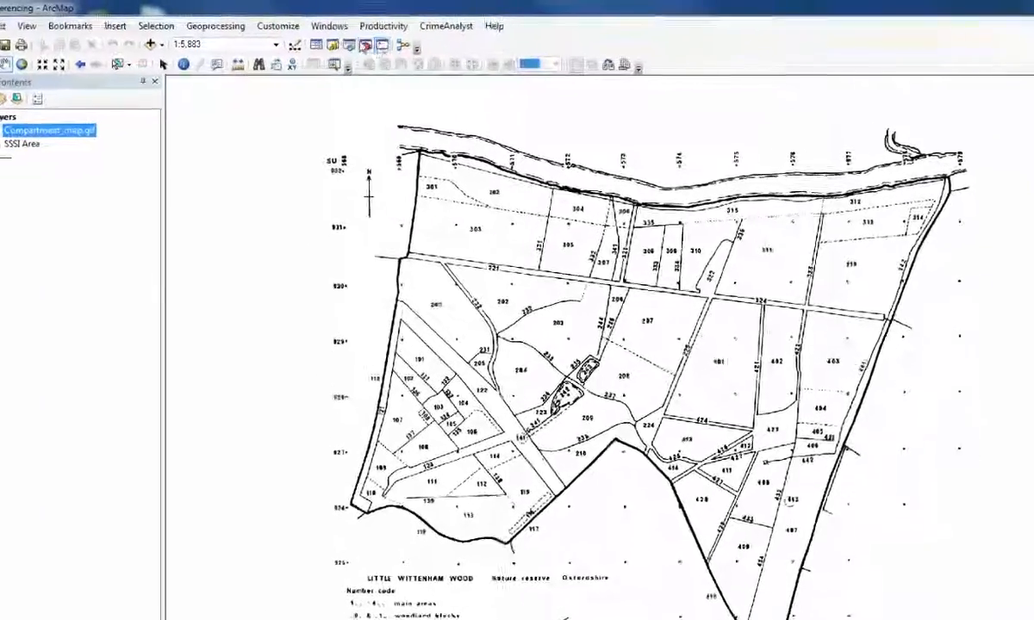
- Display the Georeferencing toolbar
left_click(292, 27)
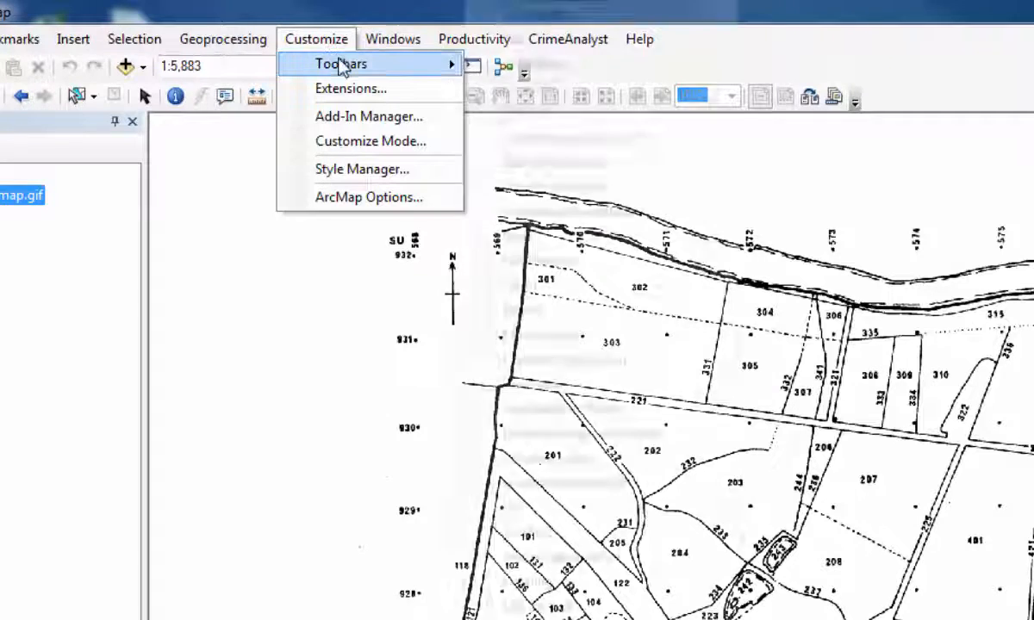
mouse_move(405, 66)
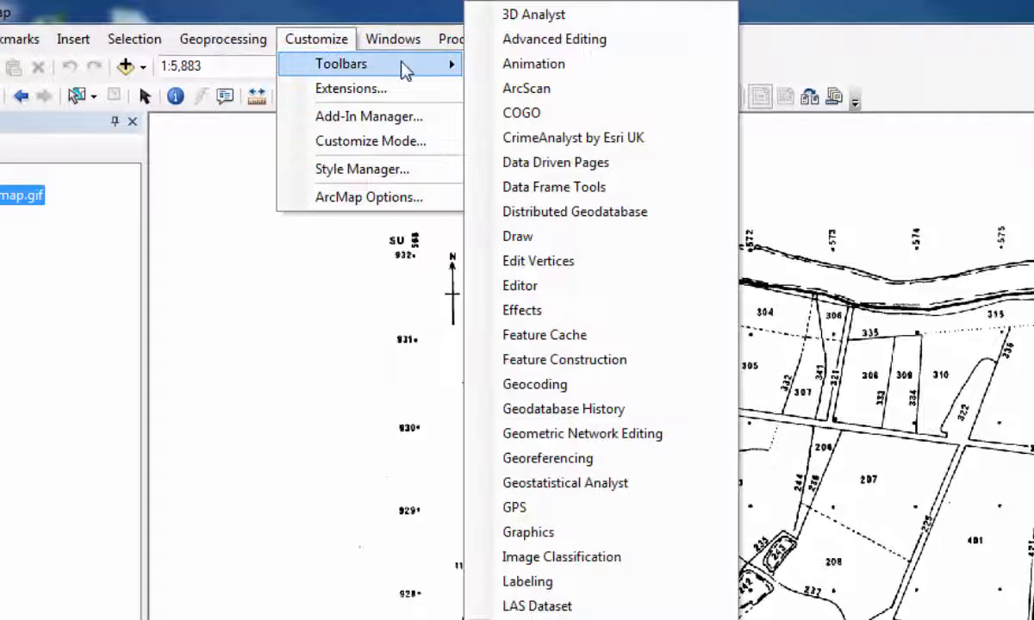
left_click(596, 461)
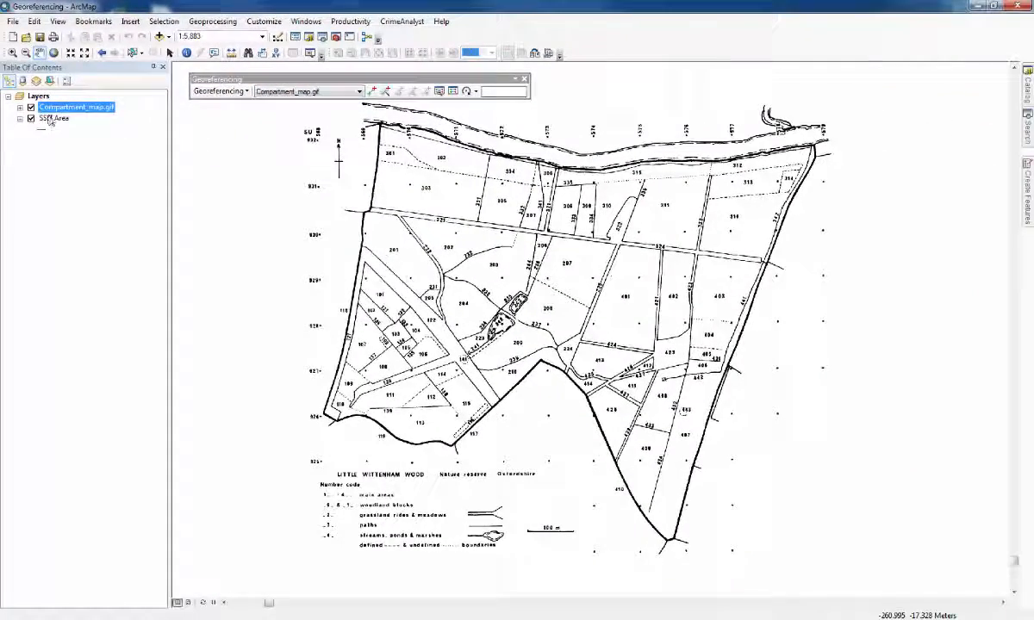
- Fit Compartment_map.gif to the display over the woodland south of the river in the SSSI Area layer
right_click(49, 121)
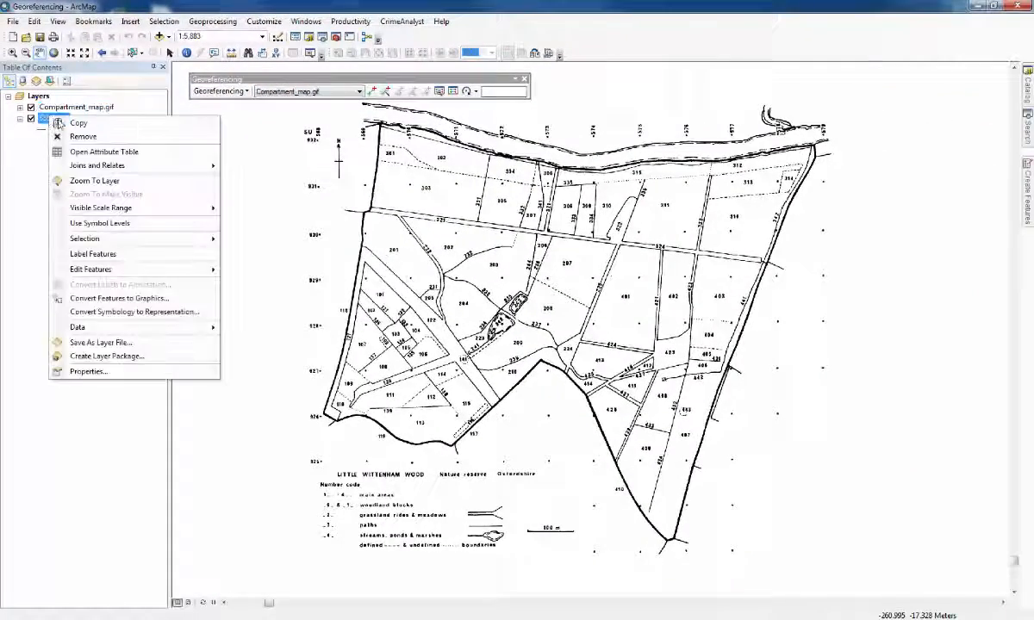
left_click(95, 181)
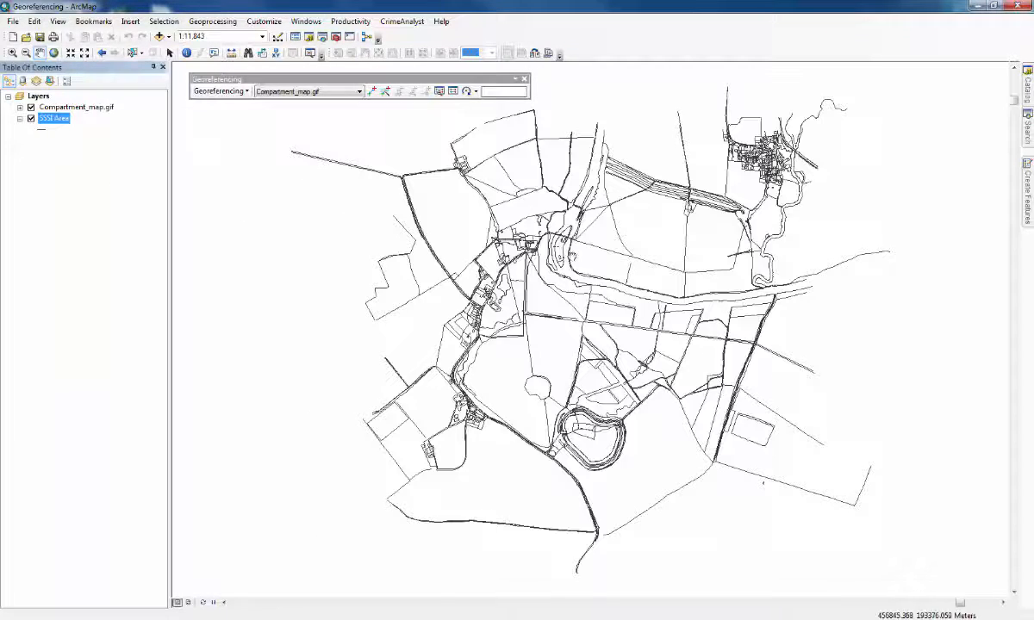
scroll(495, 323, "up", 3)
scroll(496, 323, "up", 1)
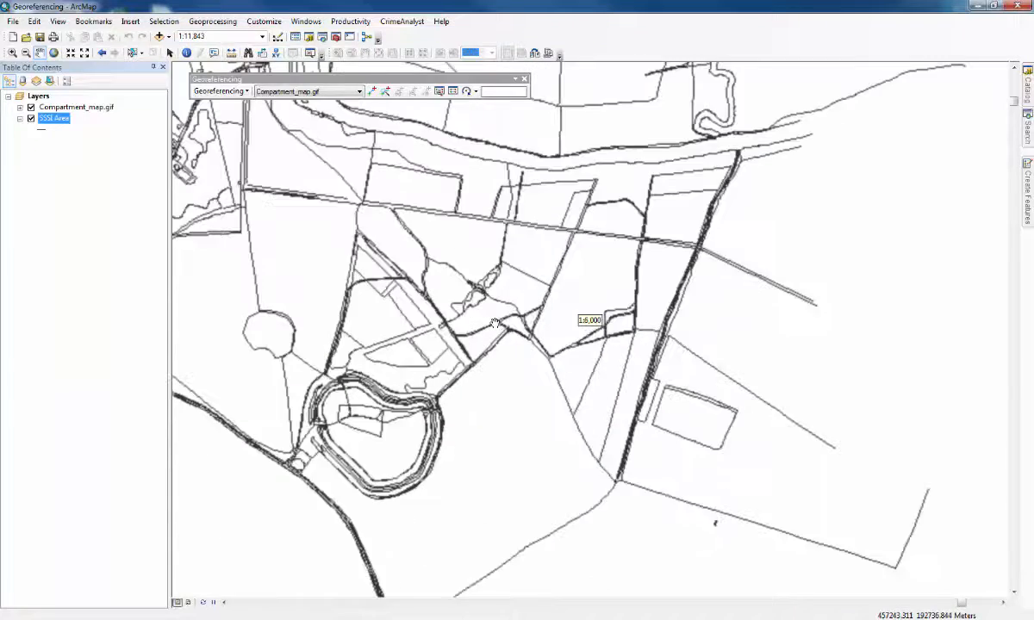
left_click_drag(487, 276, 501, 307)
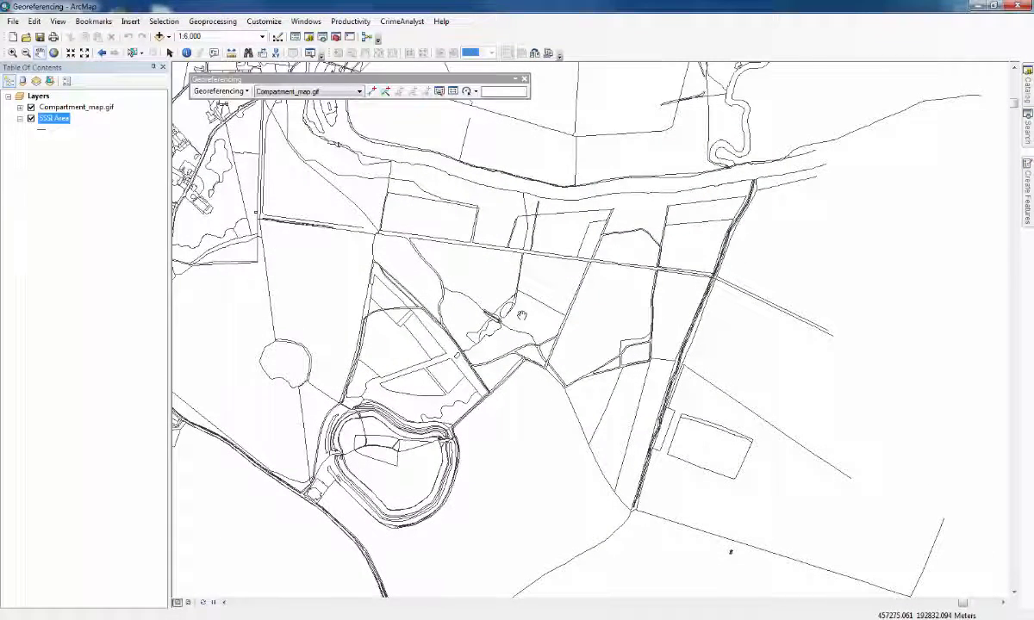
scroll(482, 292, "up", 1)
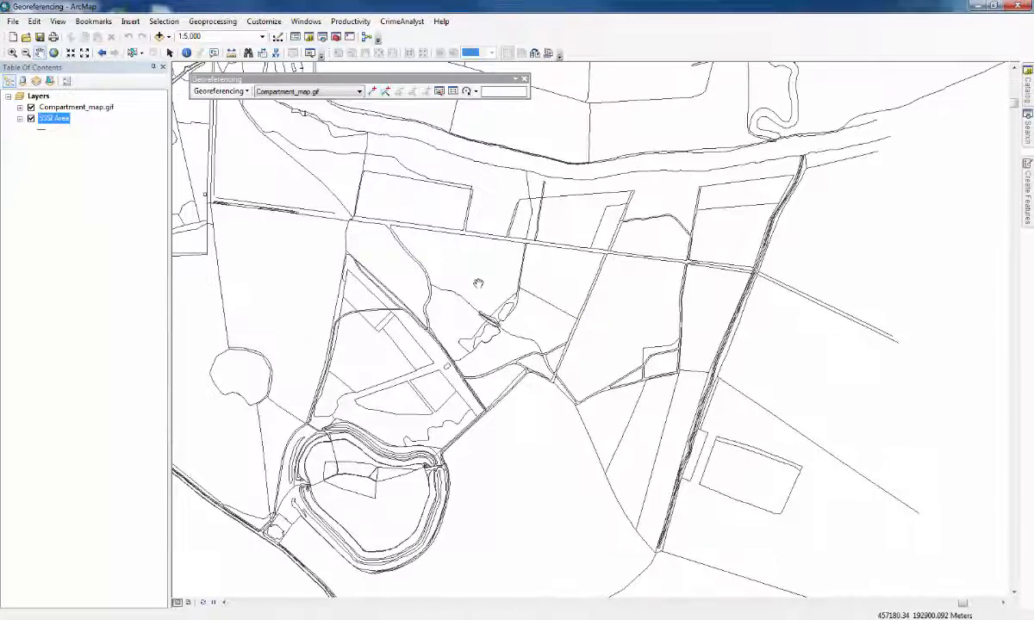
left_click(243, 93)
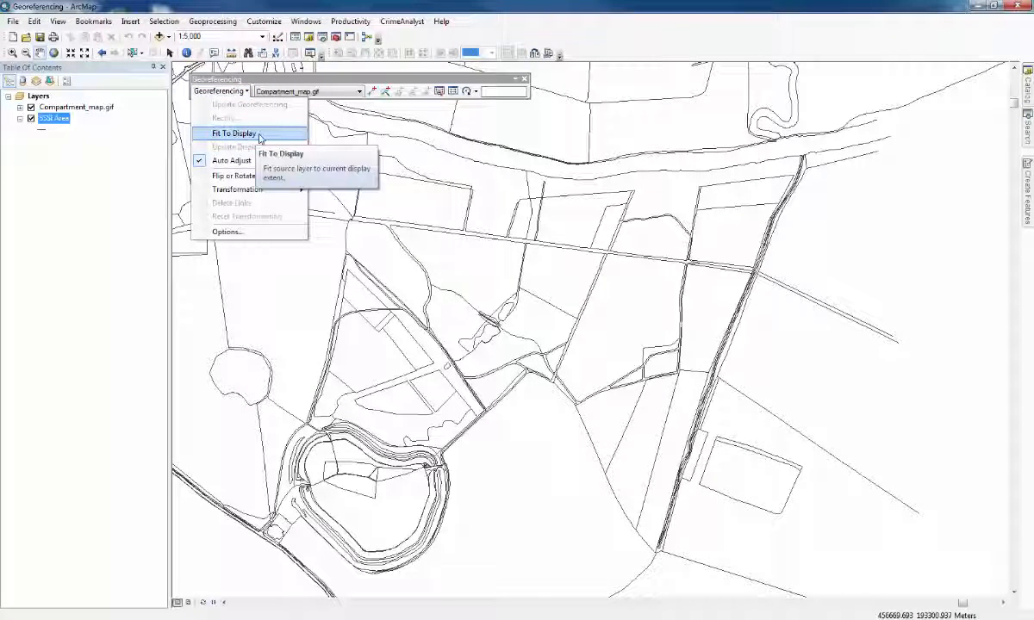
left_click(261, 139)
left_click_drag(524, 230, 494, 262)
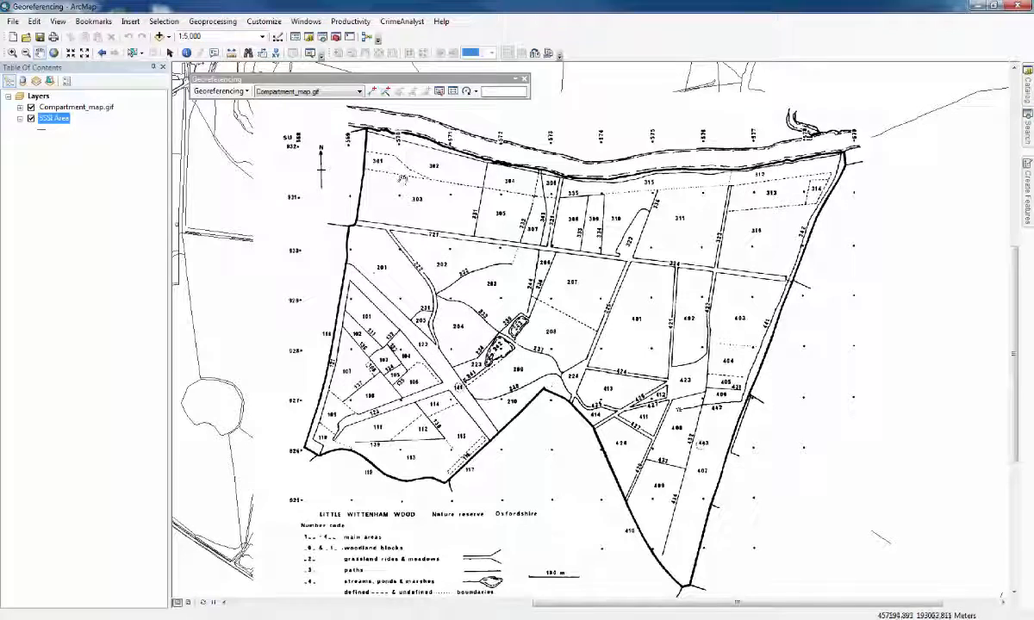
- Start adding control points and switch Compartment_map.gif off and on to compare it with the SSSI Area linework
left_click(372, 91)
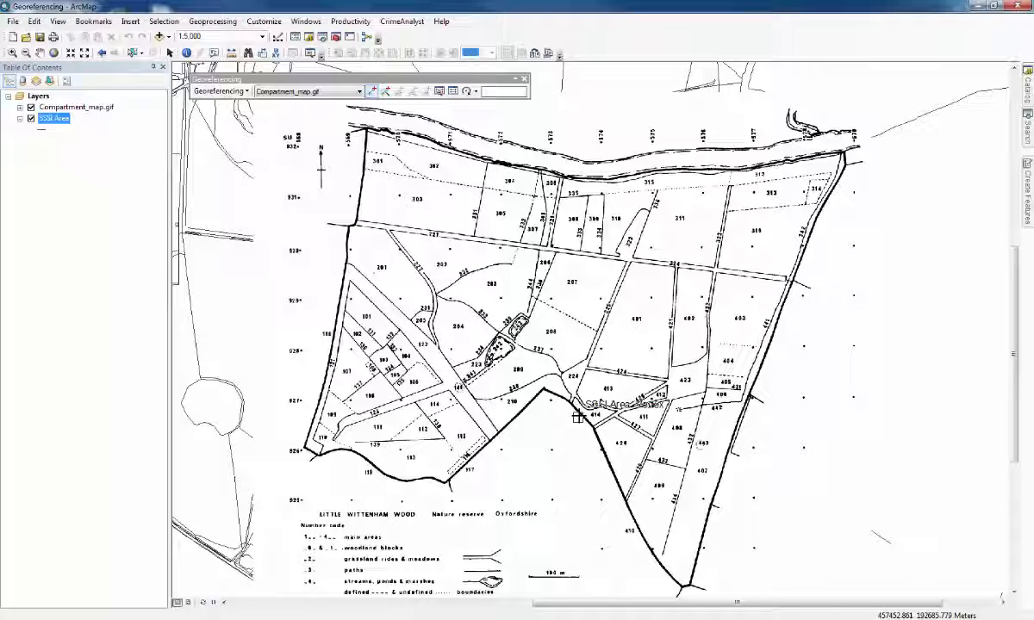
left_click(31, 107)
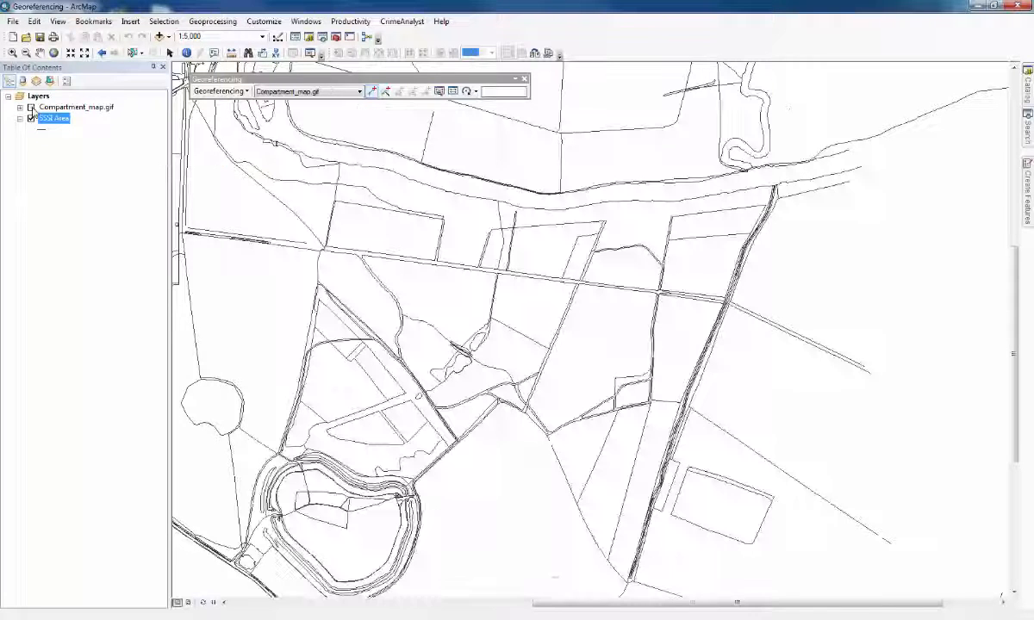
left_click(31, 108)
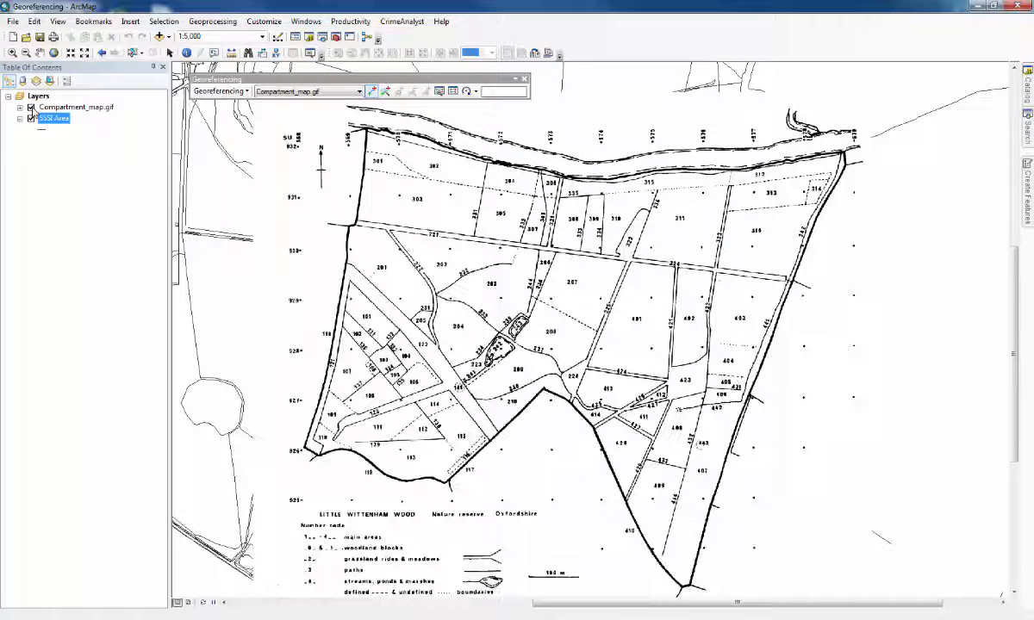
left_click(31, 107)
left_click(31, 106)
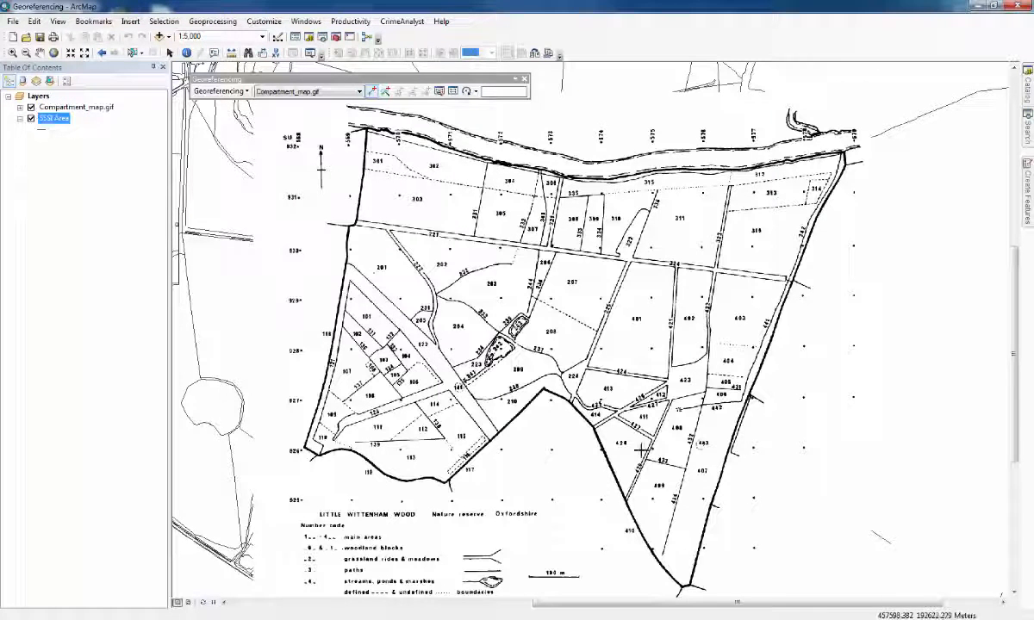
- Link the peak of the scanned thick boundary between compartments 210 and 224 to the matching SSSI Area vertex, hiding Compartment_map.gif to reach it
scroll(543, 392, "down", 3)
scroll(546, 392, "down", 2)
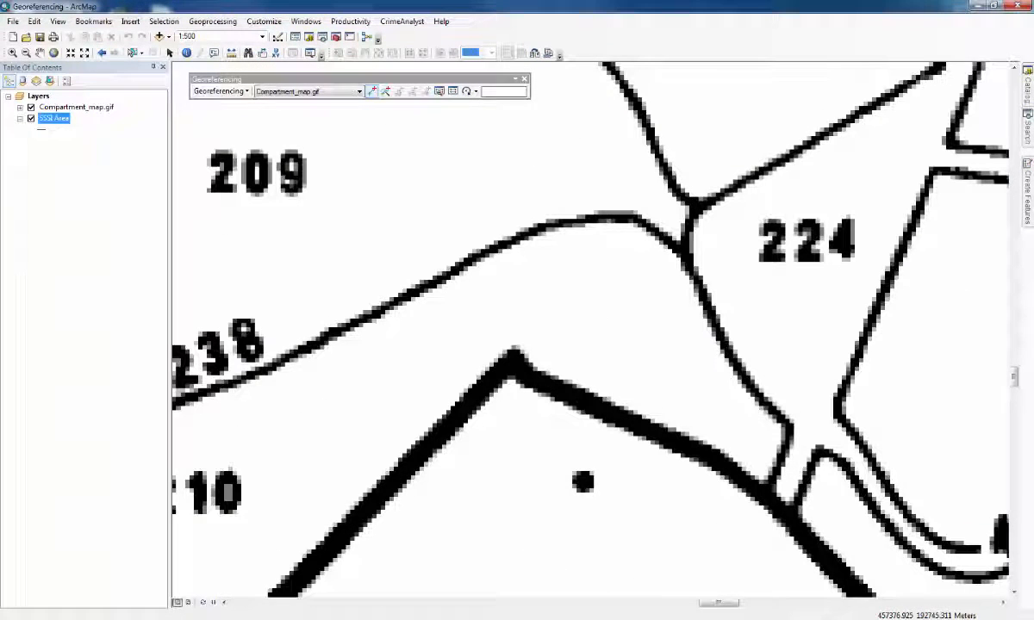
left_click(513, 357)
left_click(31, 107)
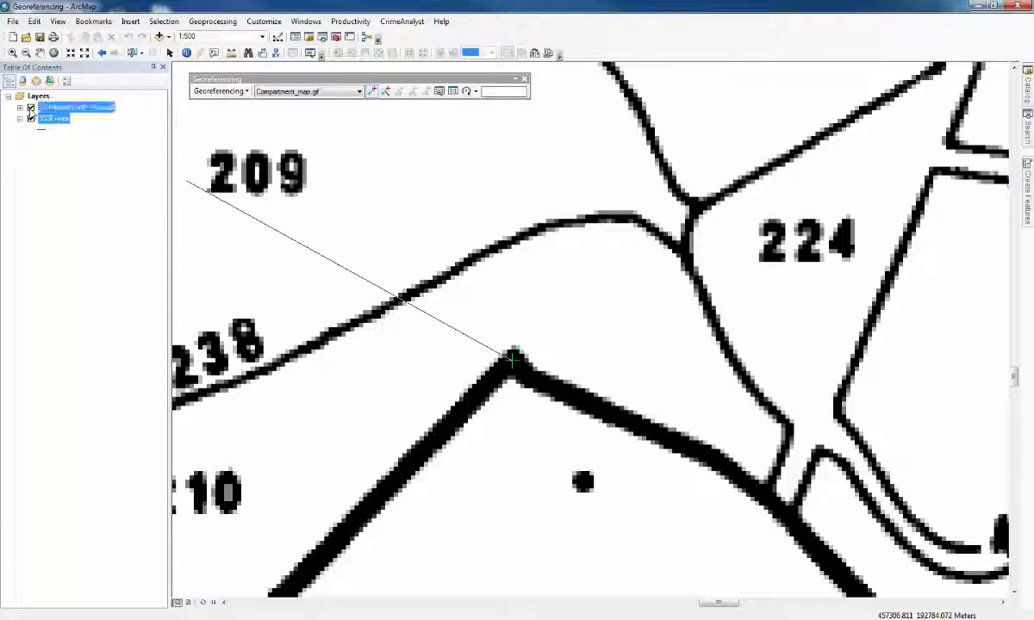
scroll(435, 381, "up", 3)
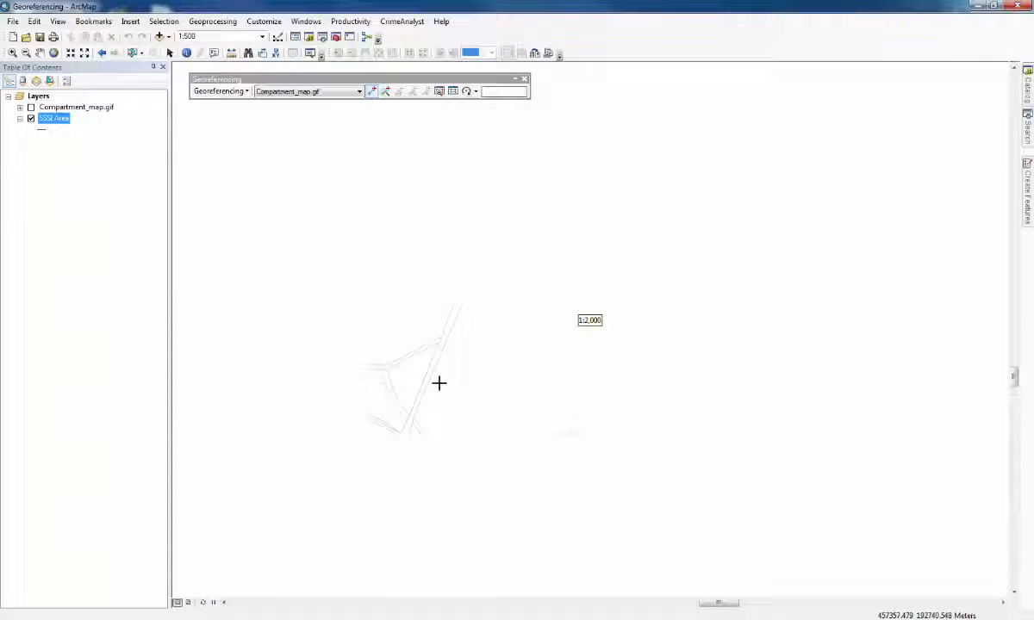
scroll(314, 414, "down", 3)
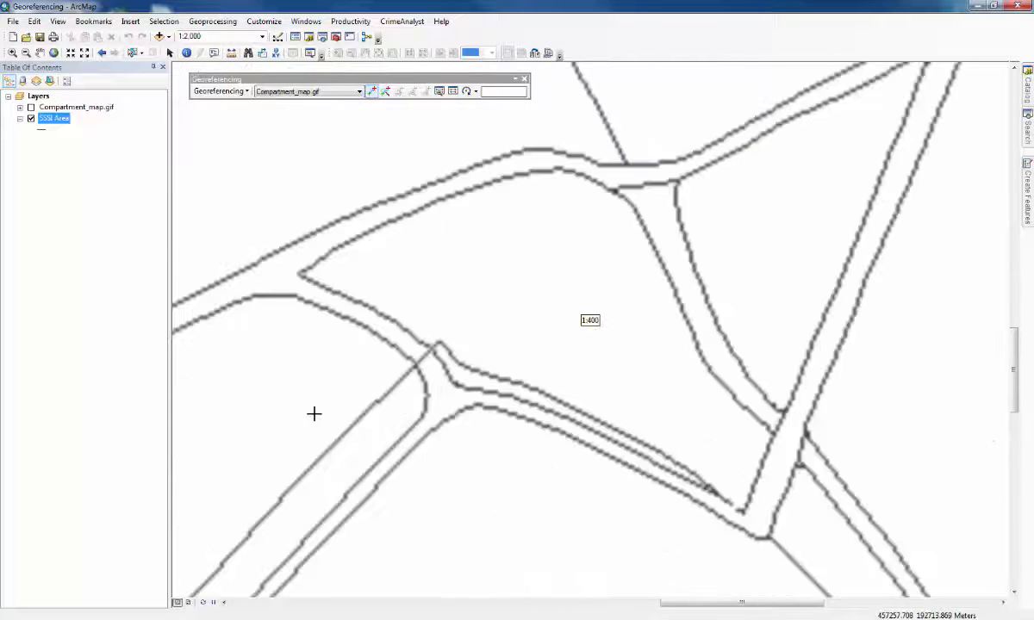
scroll(313, 414, "down", 1)
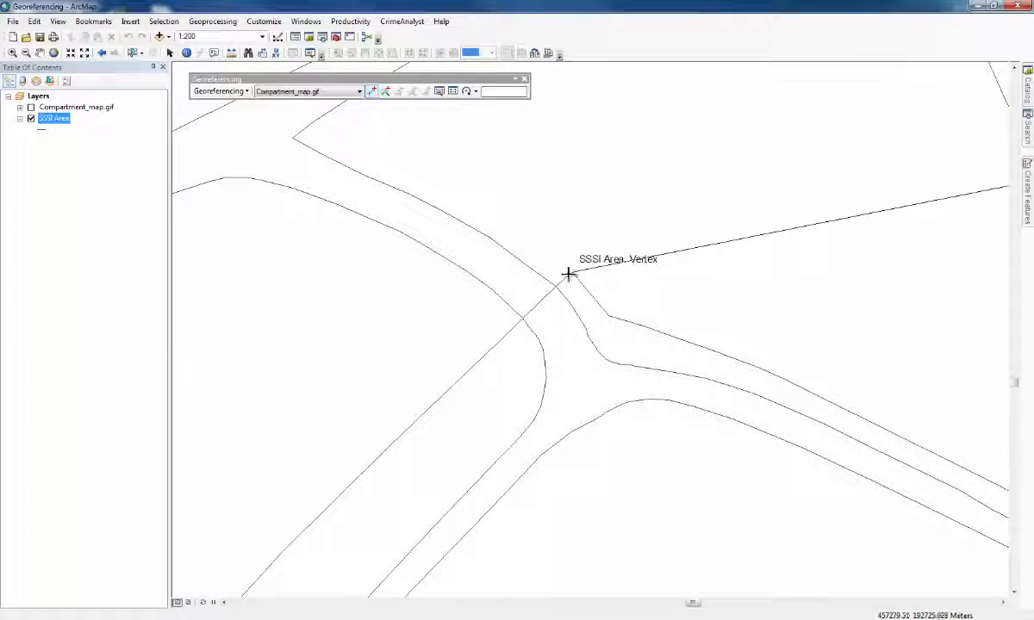
left_click(571, 272)
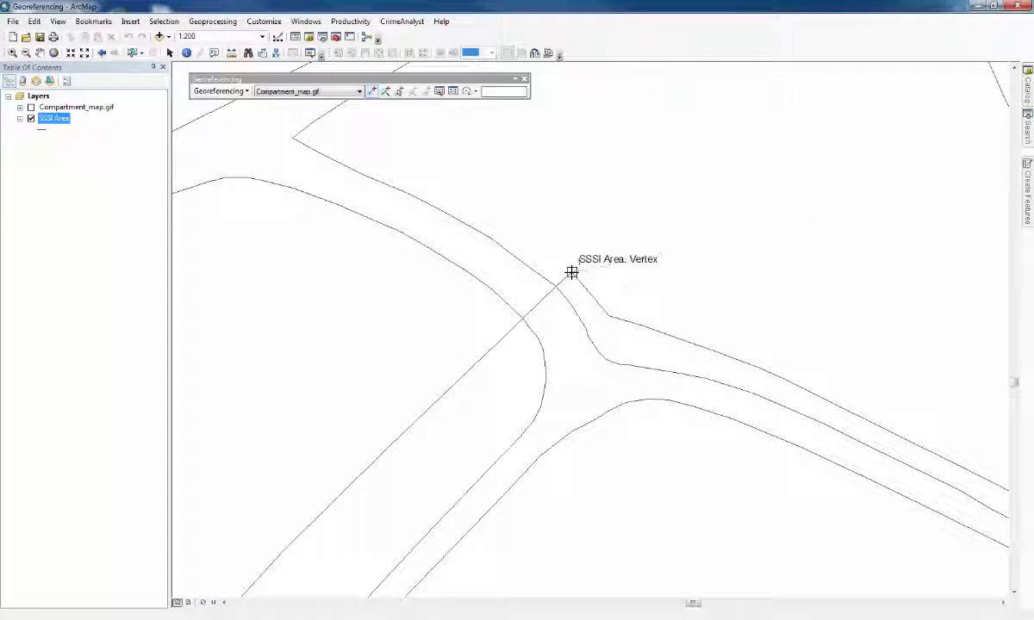
scroll(571, 272, "down", 2)
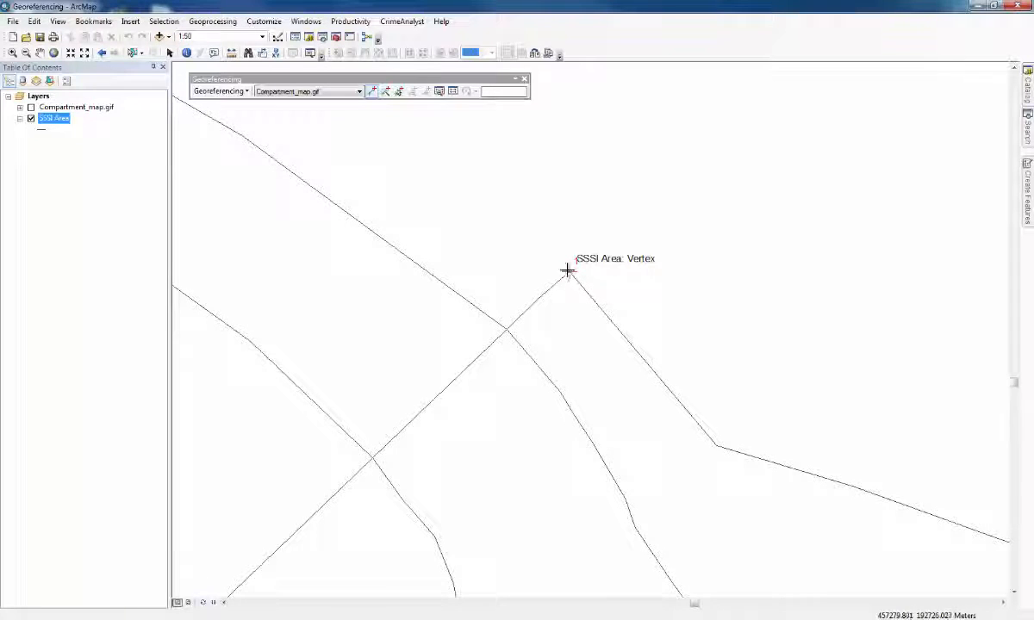
- Show Compartment_map.gif and link compartment 402's northeast corner at the track junction to its SSSI Area vertex, hiding the scan to place the target
scroll(568, 284, "up", 3)
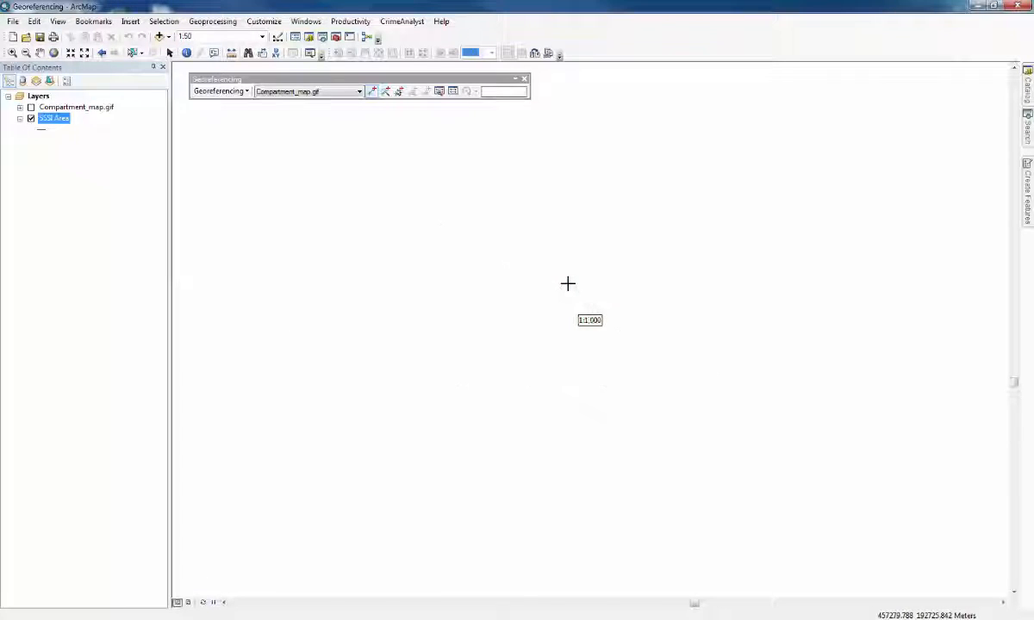
scroll(567, 283, "up", 2)
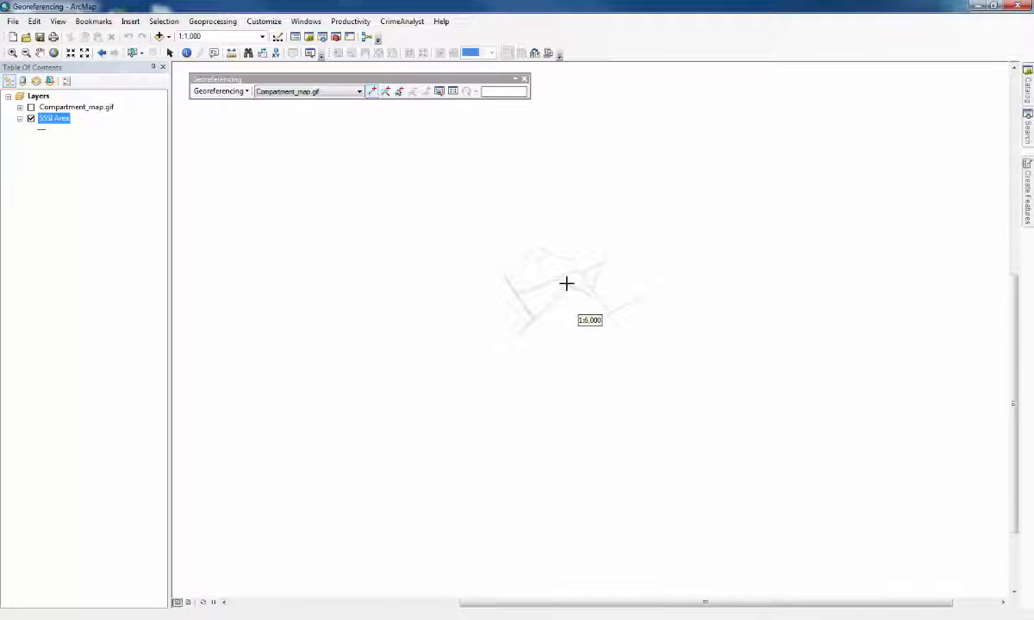
left_click(32, 108)
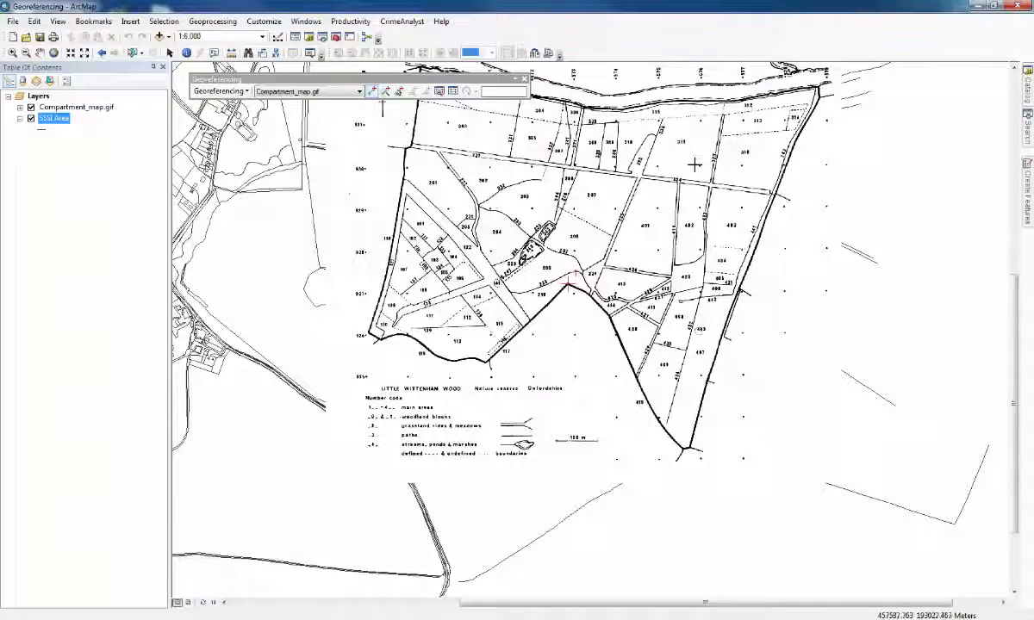
scroll(700, 182, "up", 5)
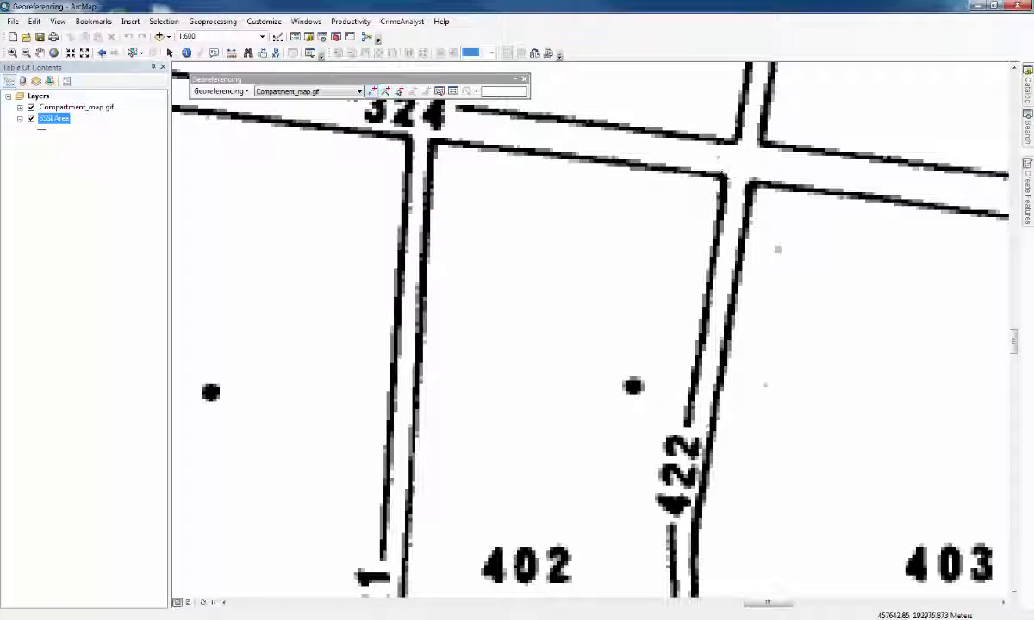
left_click(727, 172)
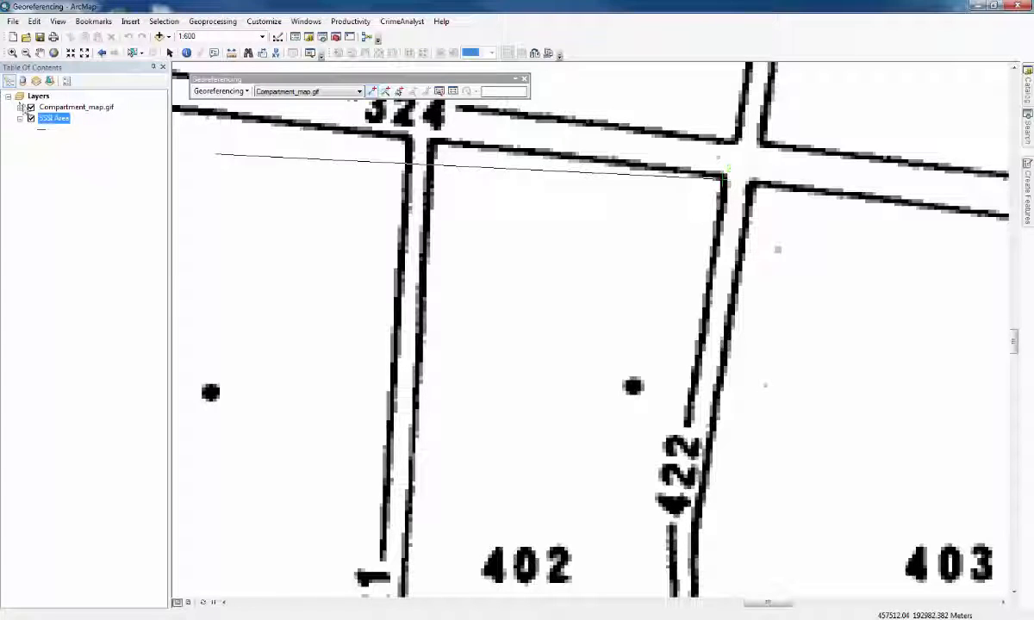
left_click(31, 107)
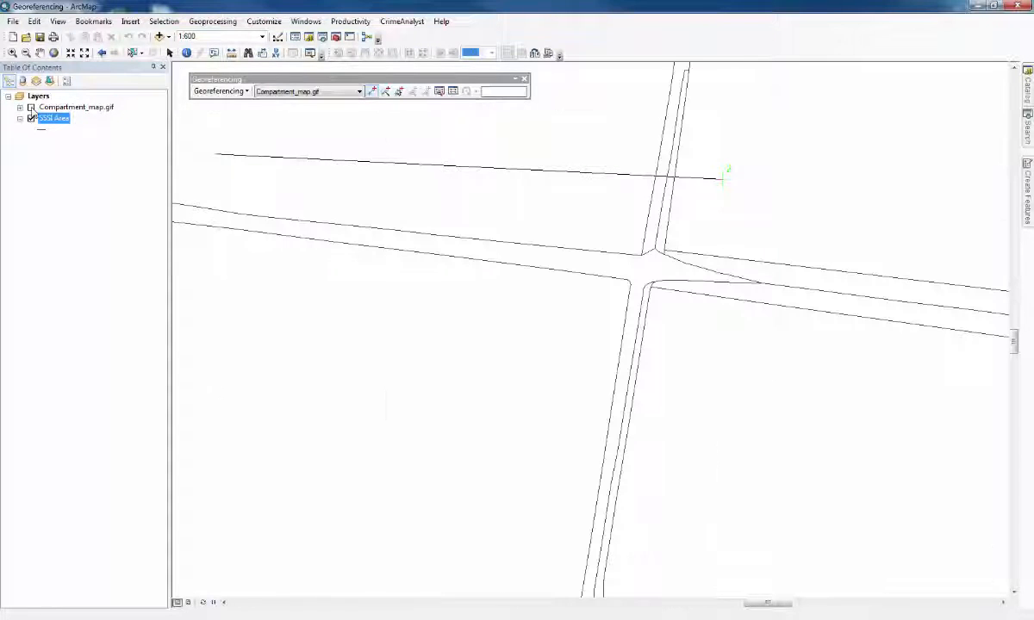
left_click(629, 282)
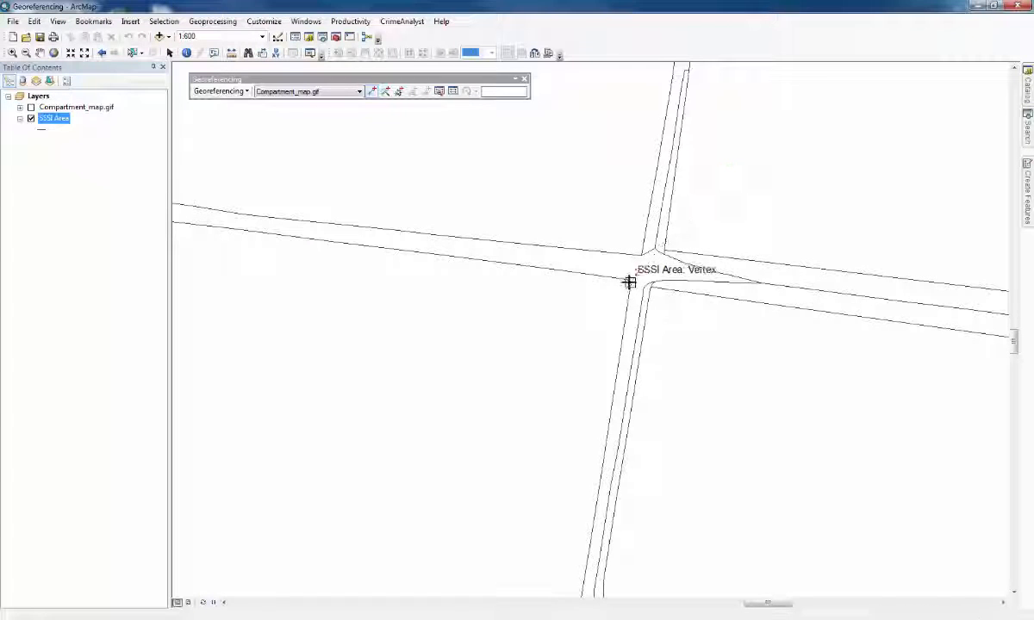
scroll(659, 267, "up", 5)
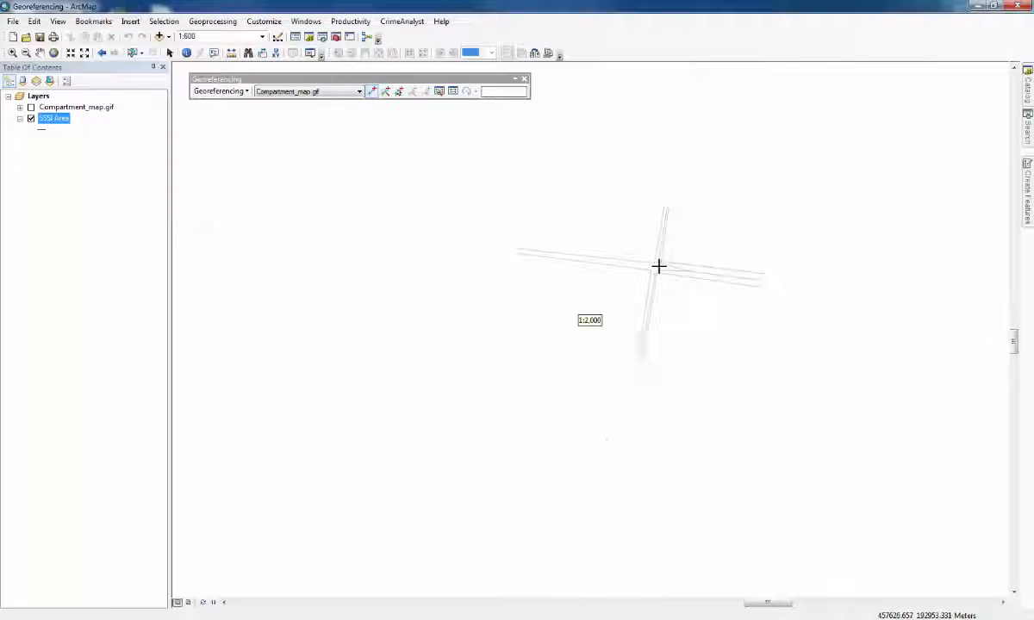
- Toggle Compartment_map.gif to compare it with the SSSI Area linework around the first two control points, ending with the scan shown
left_click(31, 107)
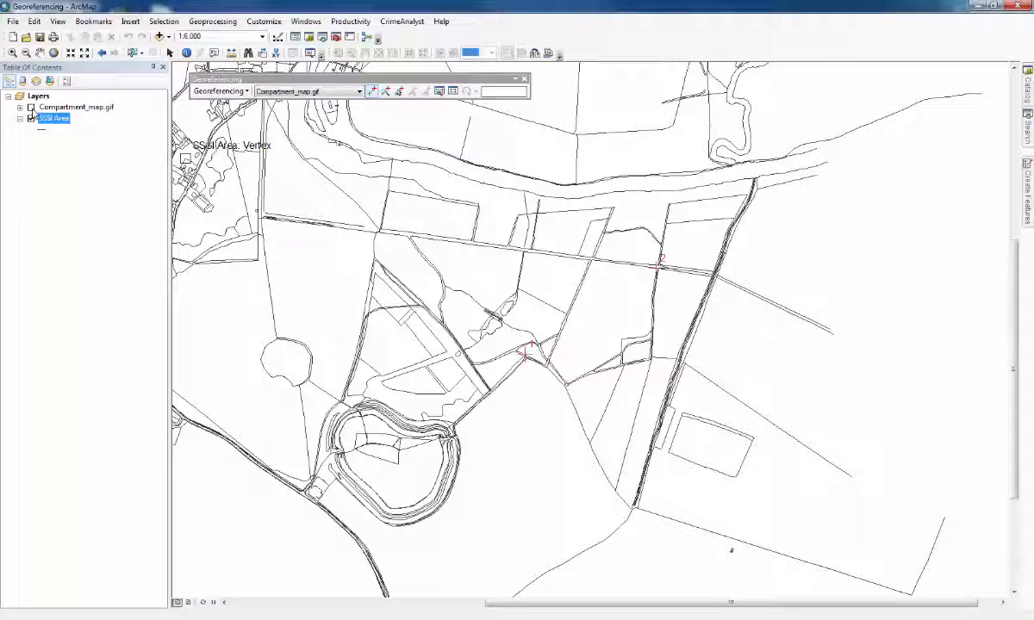
left_click(31, 108)
left_click(31, 107)
left_click(31, 108)
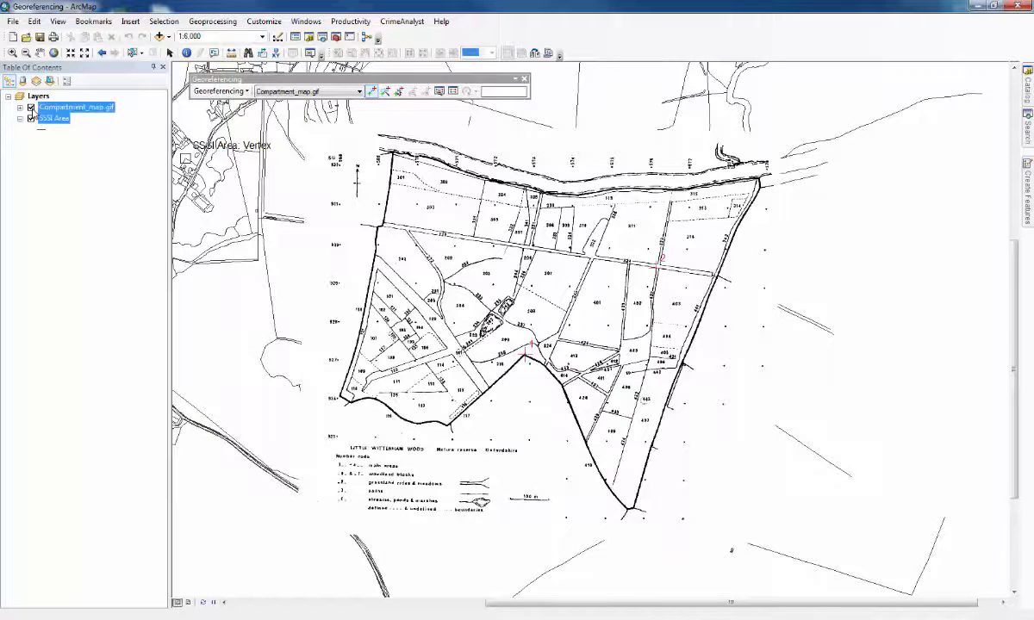
left_click(31, 108)
left_click(31, 107)
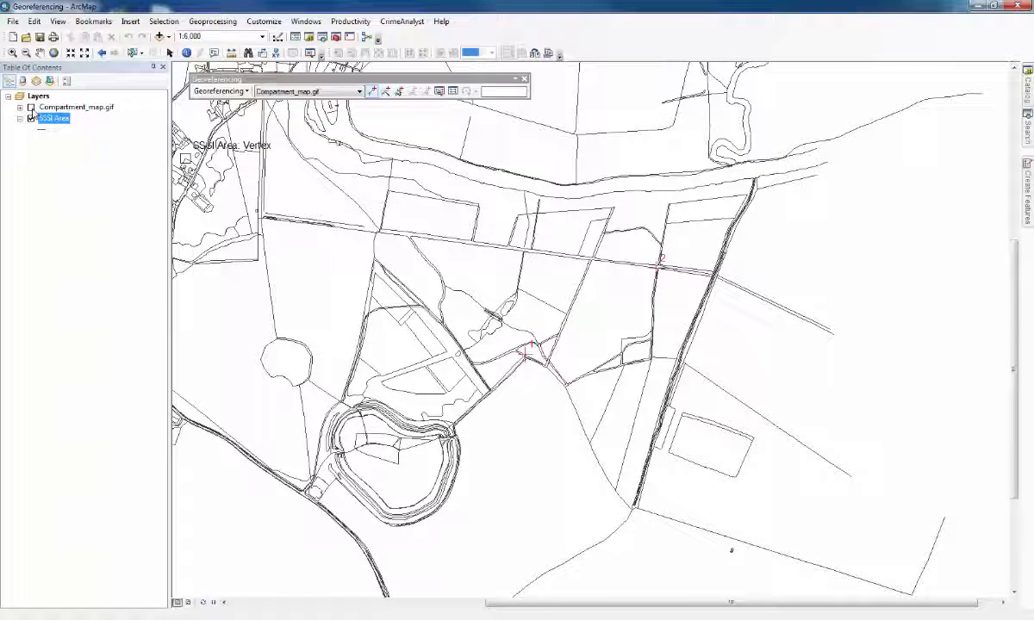
left_click(31, 108)
left_click(31, 108)
left_click(31, 108)
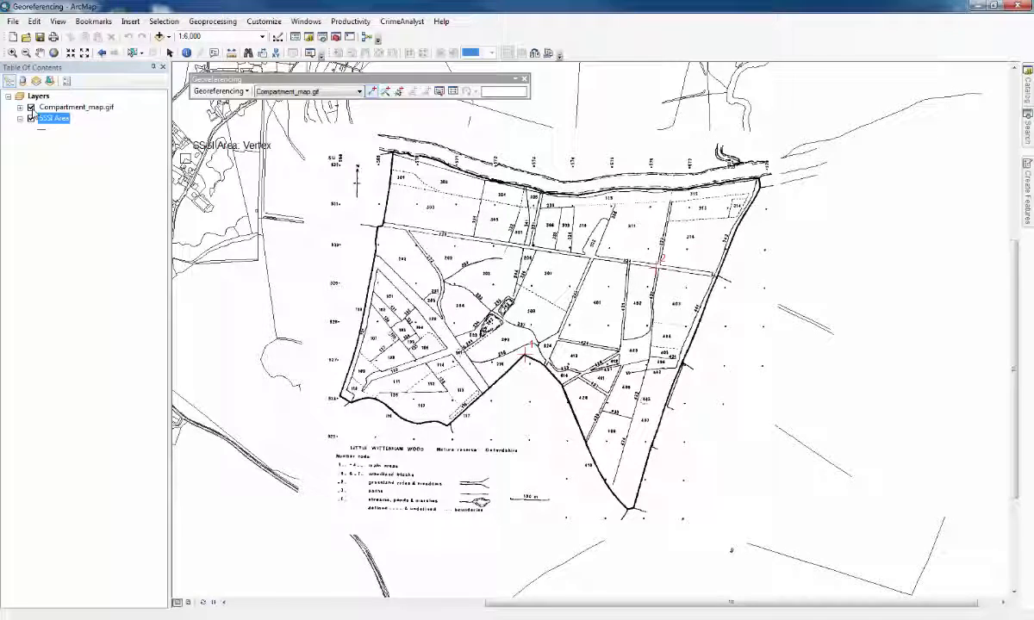
left_click(31, 108)
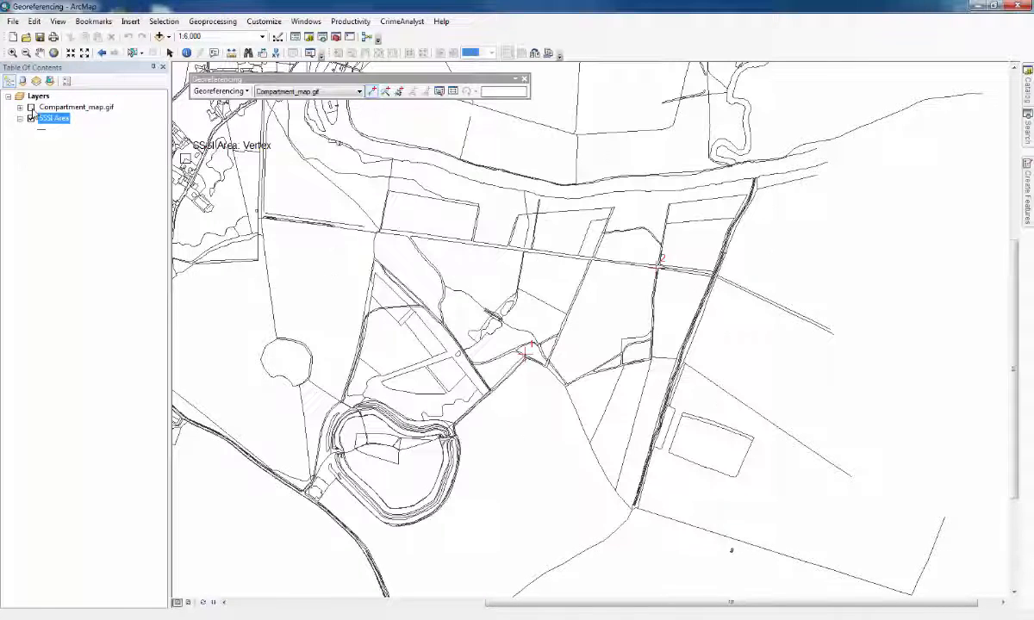
left_click(31, 107)
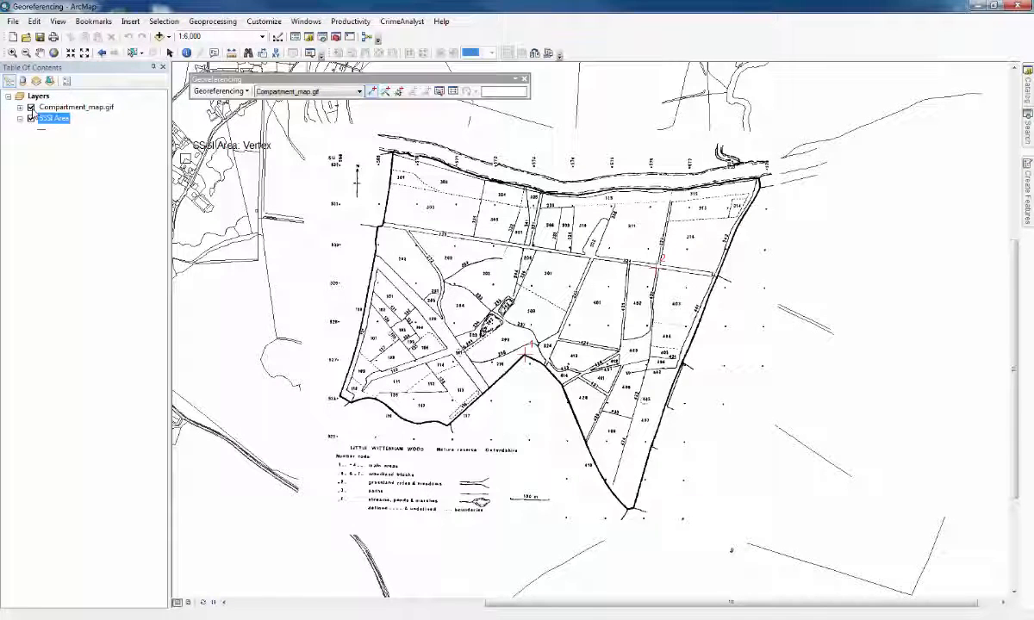
- Link the junction of compartment 301's dashed northern edge and the thick western boundary to the matching SSSI Area junction, hiding the scan to place it
scroll(389, 165, "down", 5)
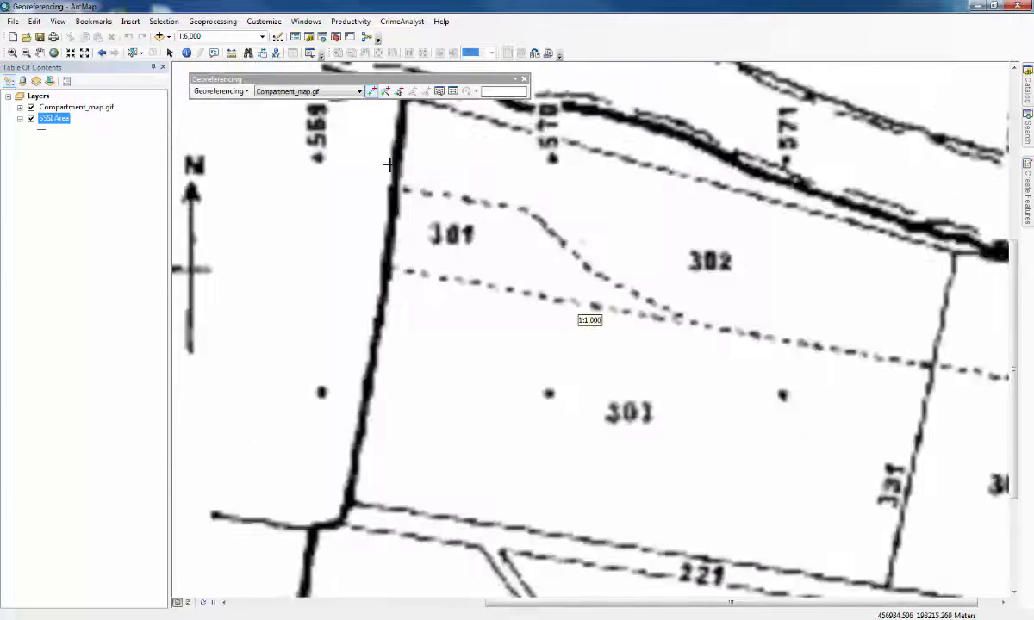
scroll(389, 165, "down", 2)
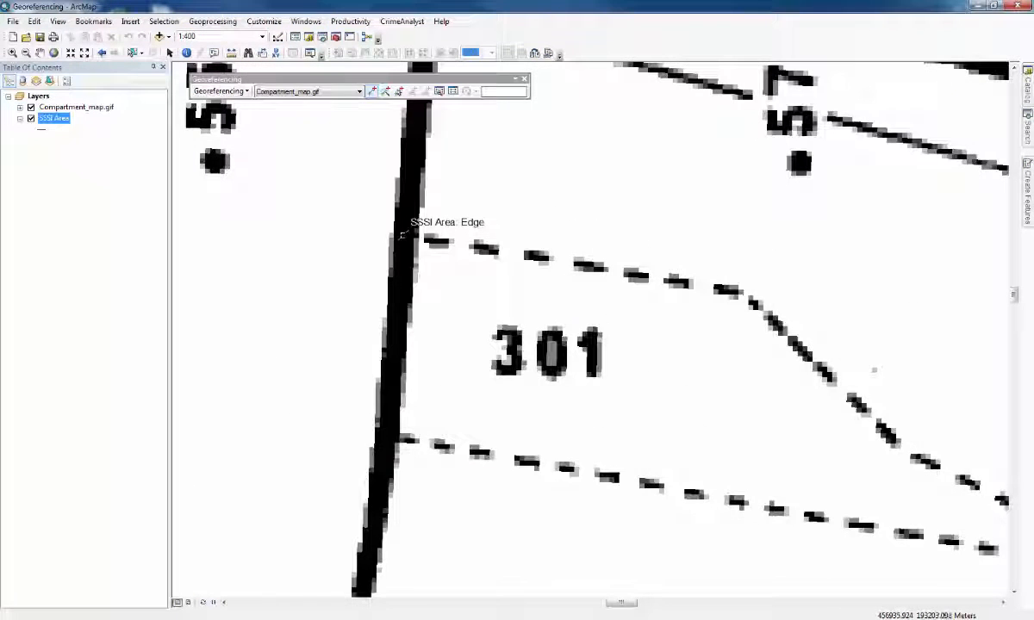
scroll(401, 234, "down", 2)
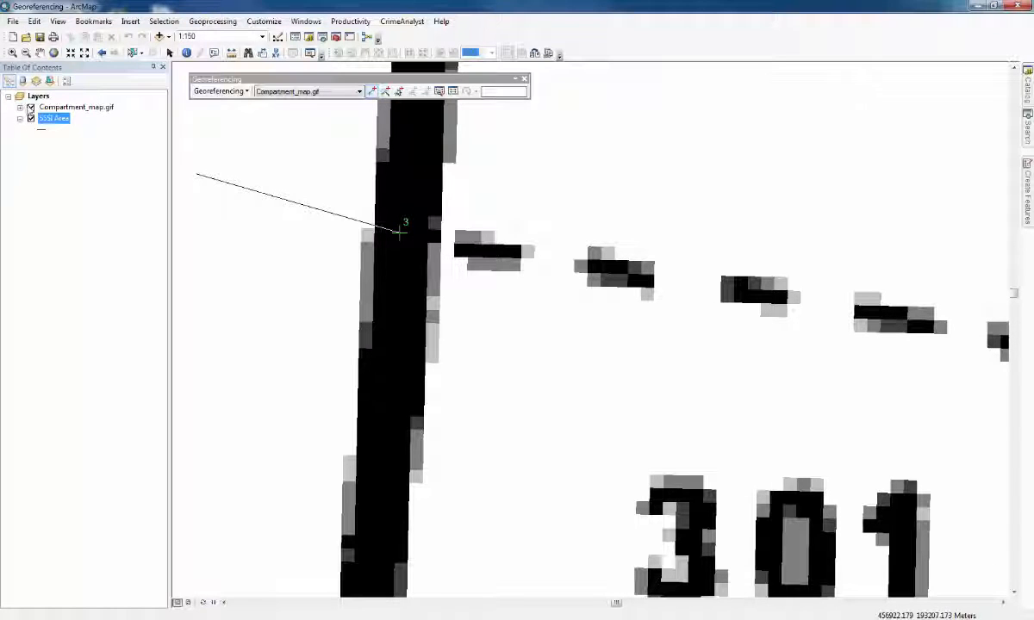
left_click(401, 229)
left_click(32, 107)
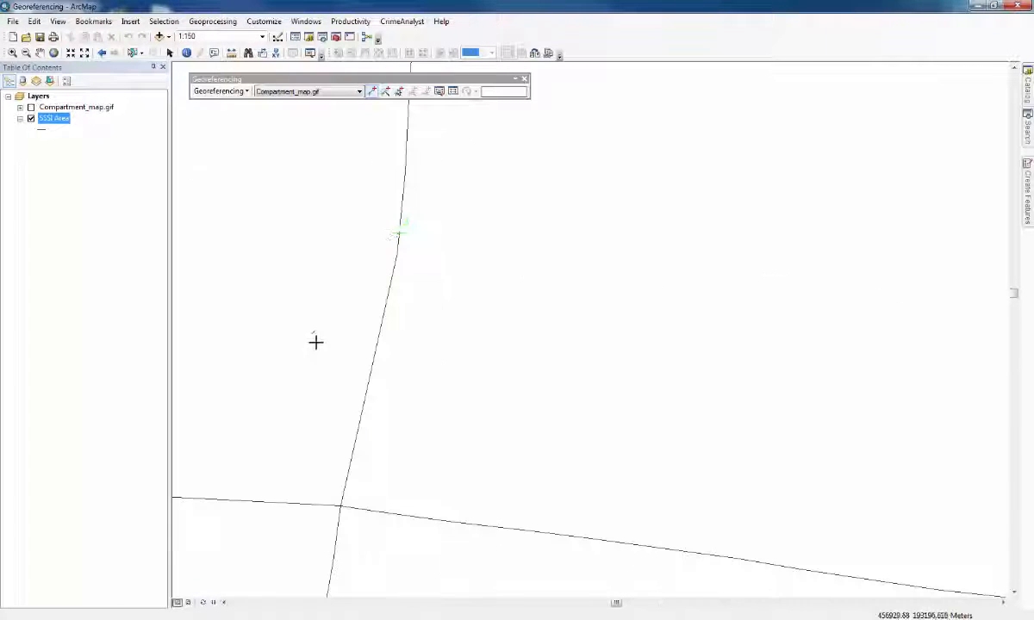
scroll(372, 370, "up", 3)
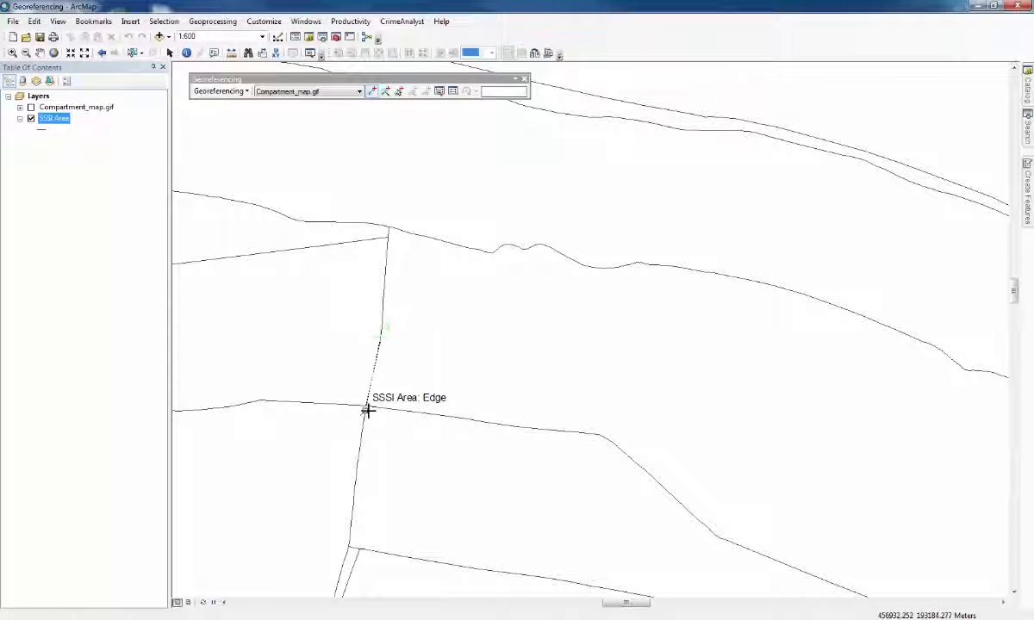
scroll(367, 410, "down", 3)
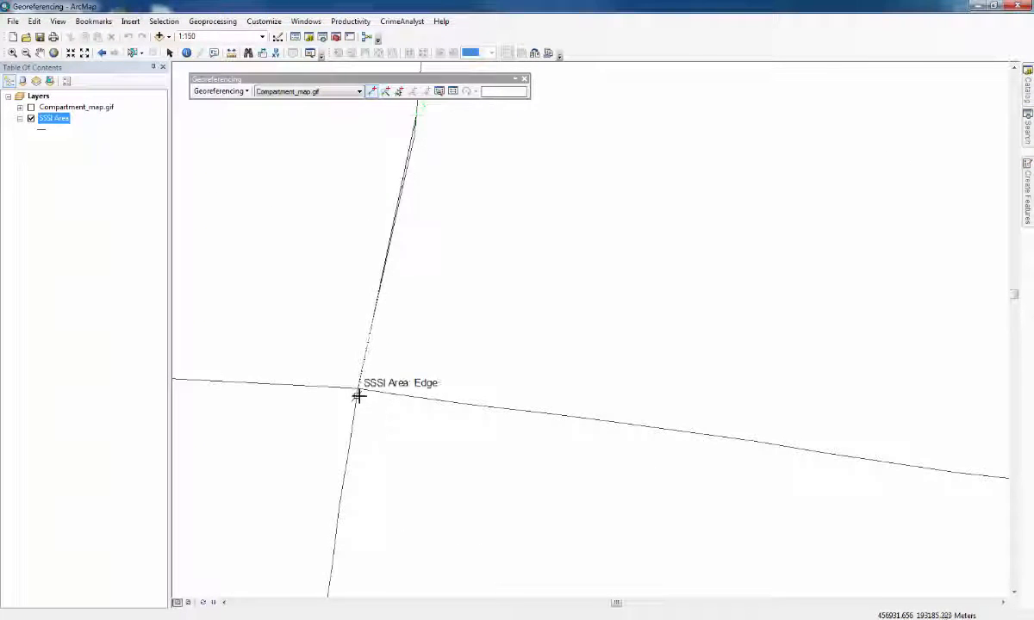
left_click(357, 388)
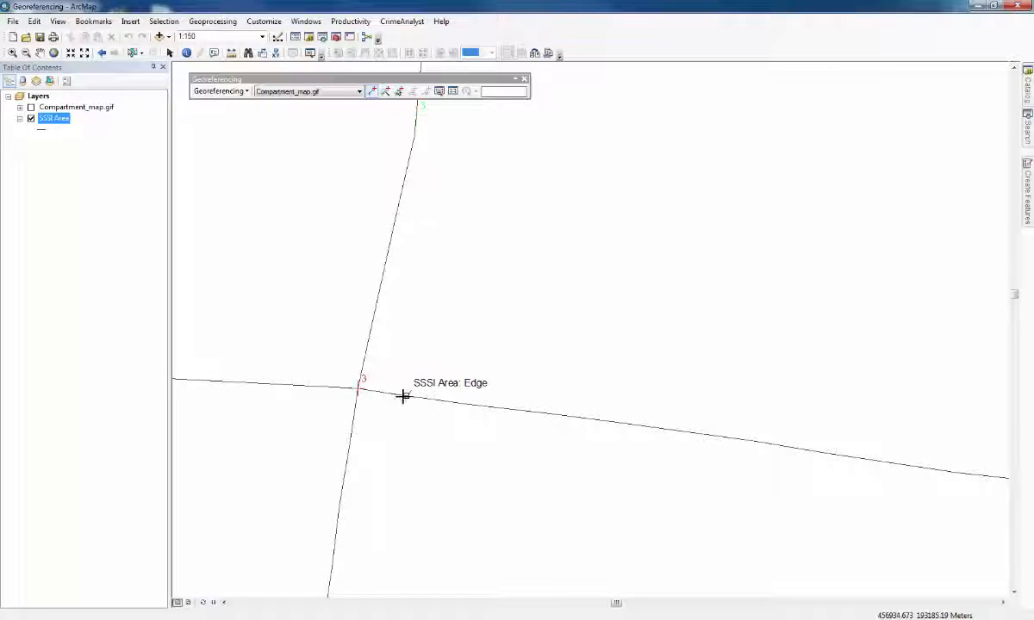
- Switch Compartment_map.gif on and off against the SSSI Area linework to find a matching feature for the fourth control point
scroll(394, 366, "up", 5)
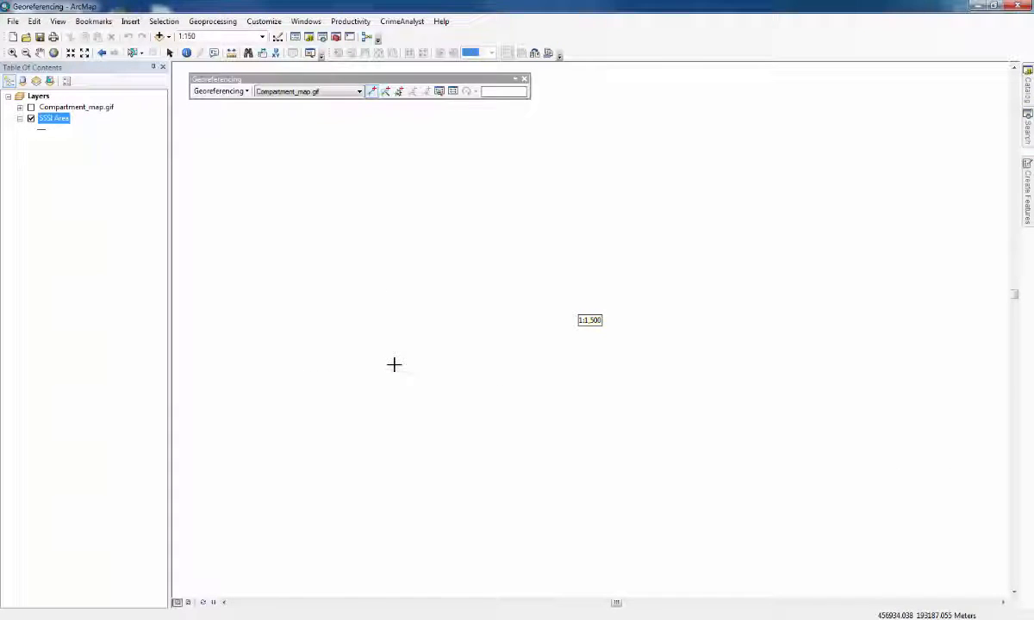
scroll(388, 254, "up", 1)
scroll(376, 215, "up", 3)
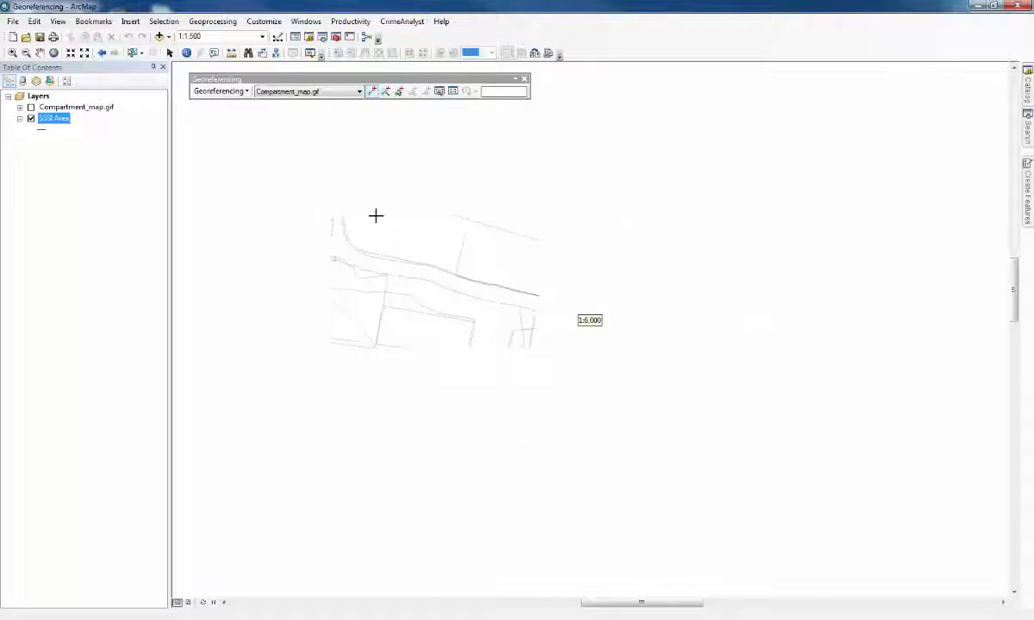
left_click(32, 108)
left_click(32, 108)
left_click(32, 107)
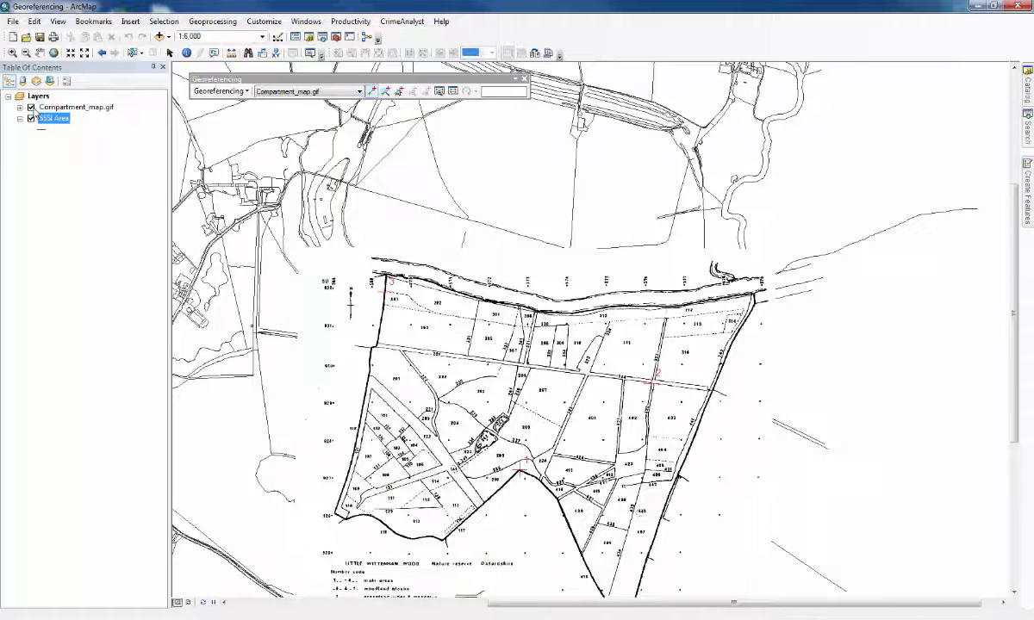
left_click(32, 108)
left_click(32, 108)
left_click(32, 108)
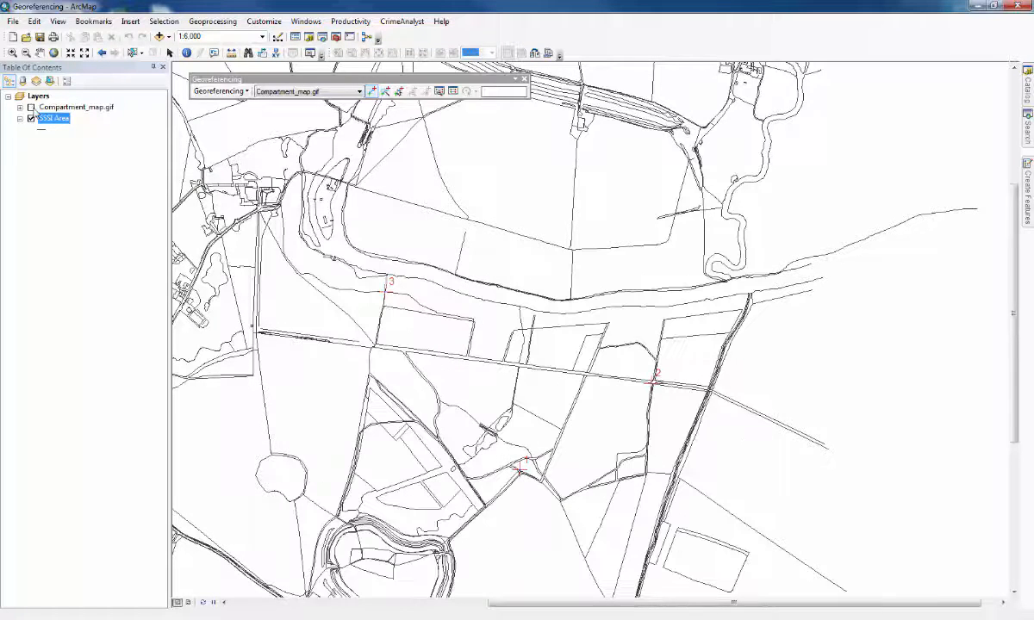
left_click(31, 107)
left_click(32, 108)
left_click(32, 108)
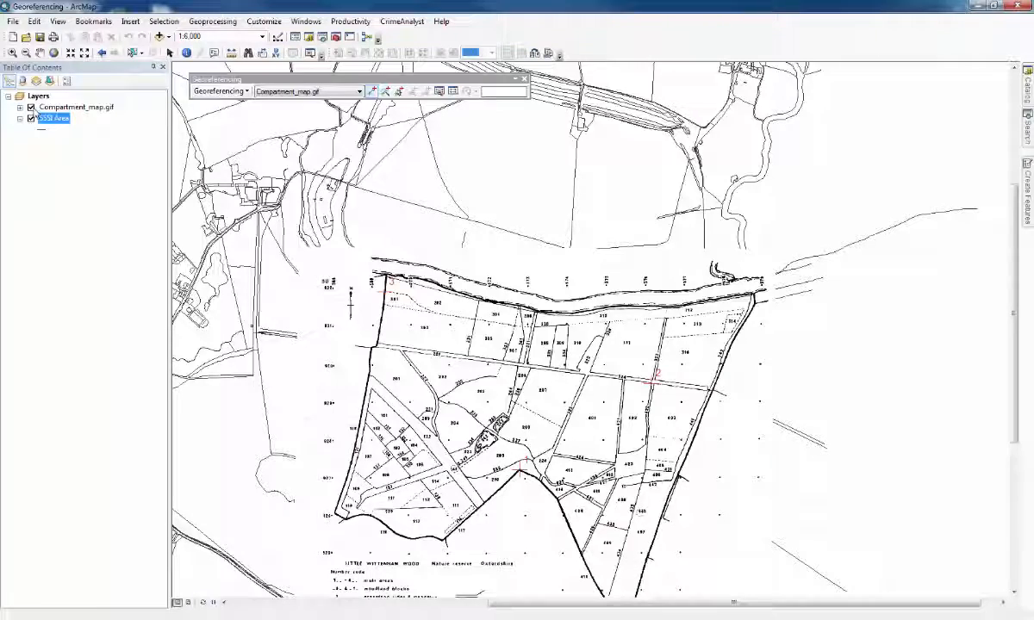
left_click(32, 108)
left_click(32, 108)
- Link the point where compartment 107's dashed southern edge meets ride 121 to the matching SSSI Area junction, hiding the scan to place it
scroll(353, 466, "up", 5)
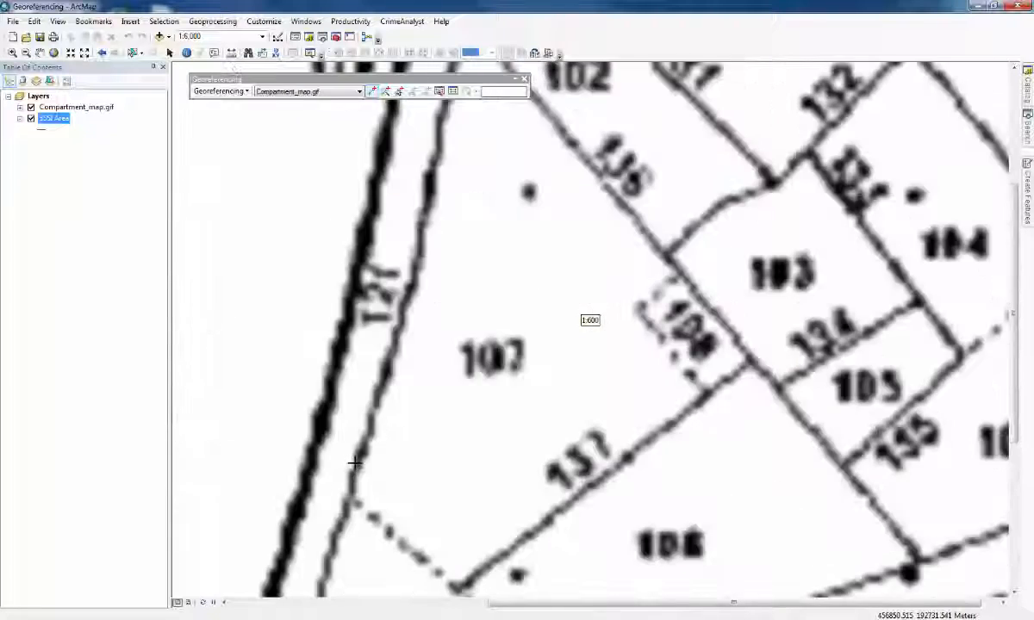
scroll(355, 482, "up", 1)
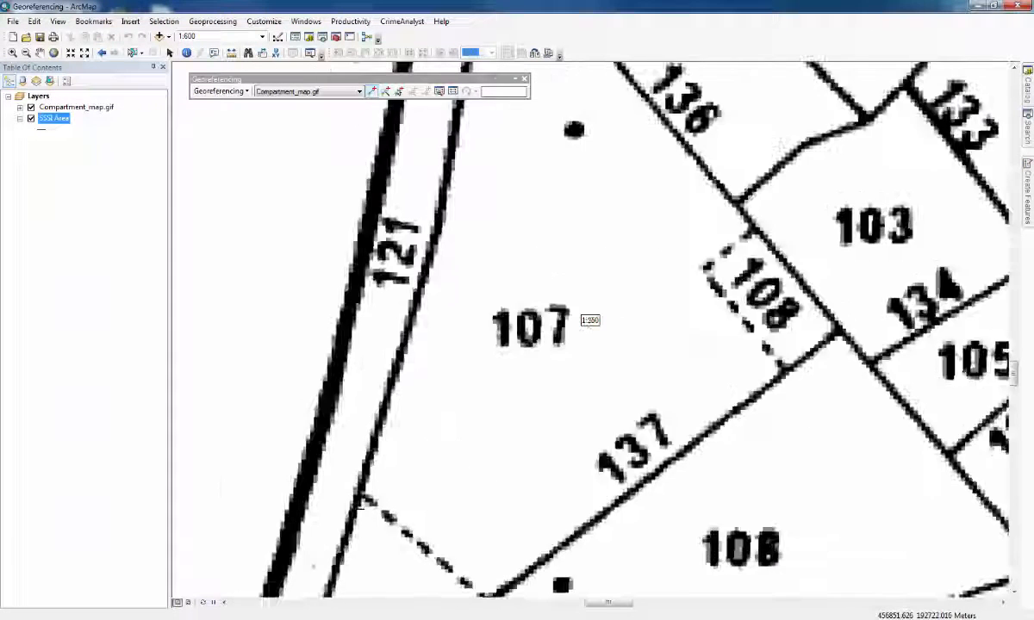
scroll(360, 505, "up", 4)
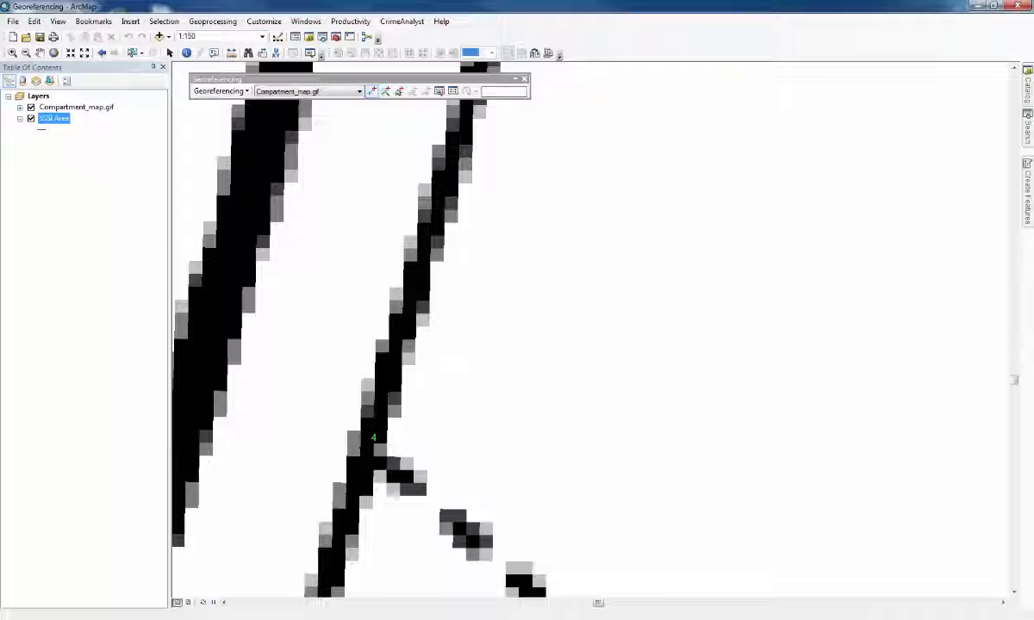
scroll(368, 448, "down", 4)
left_click(32, 108)
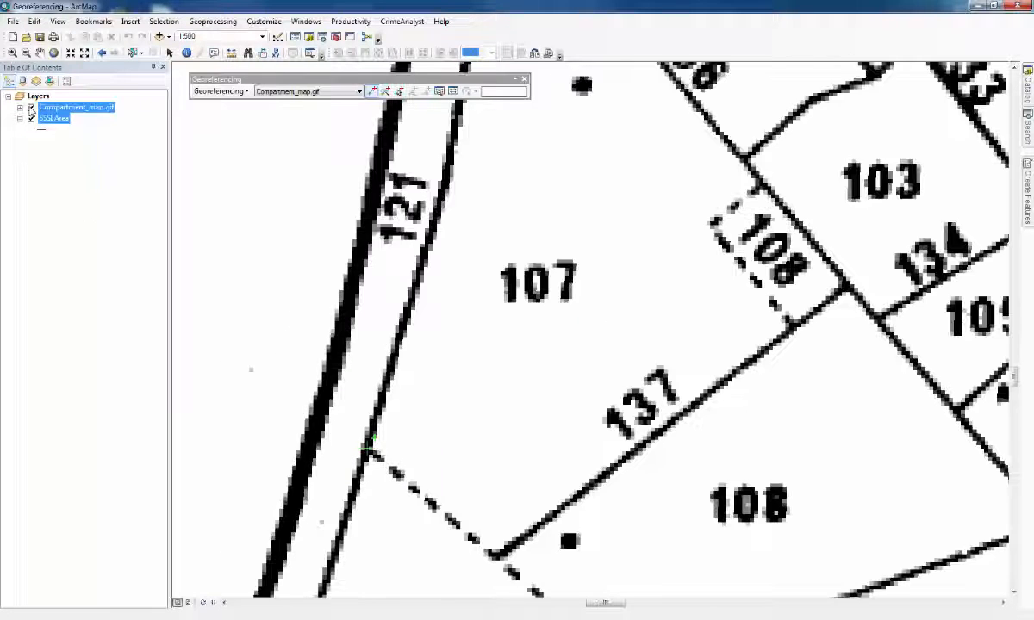
left_click(32, 108)
scroll(377, 487, "down", 3)
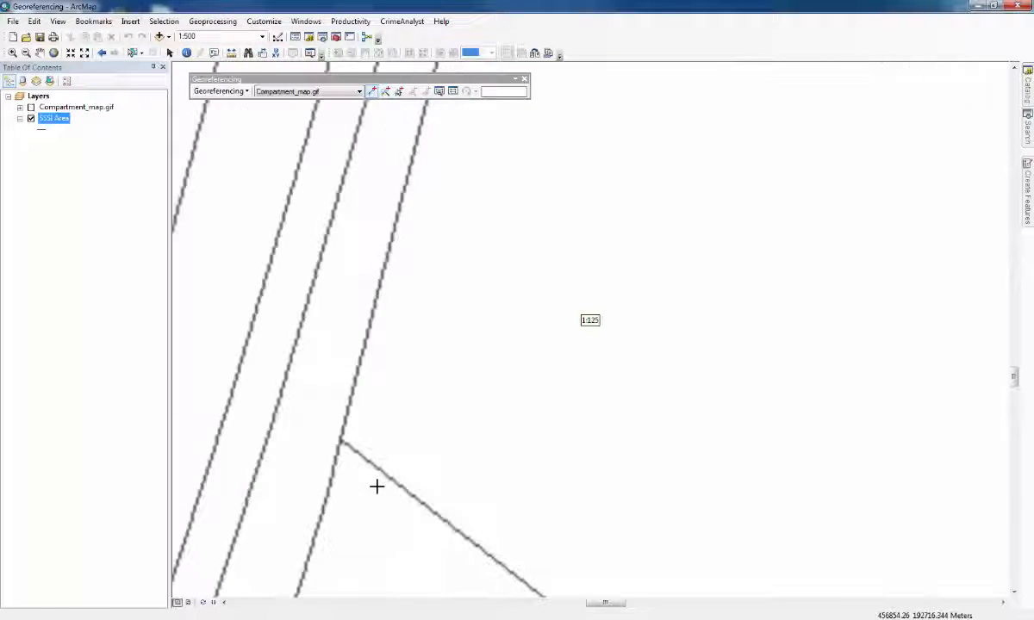
left_click(342, 440)
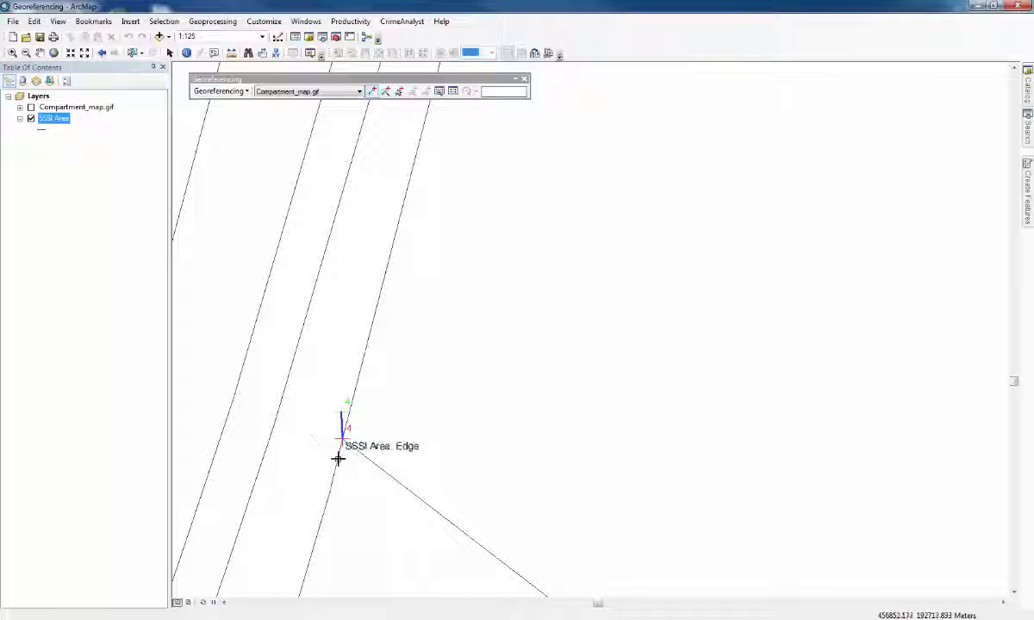
- Compare Compartment_map.gif with the SSSI Area linework across the whole wood, toggling the scan to look for a fifth matching feature
scroll(330, 433, "up", 5)
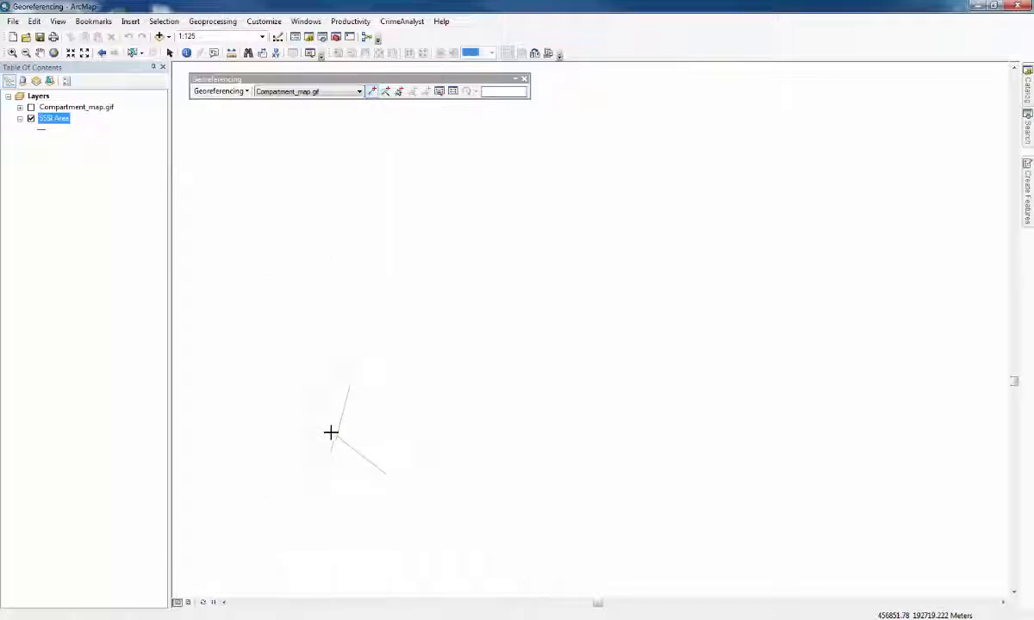
scroll(330, 433, "up", 3)
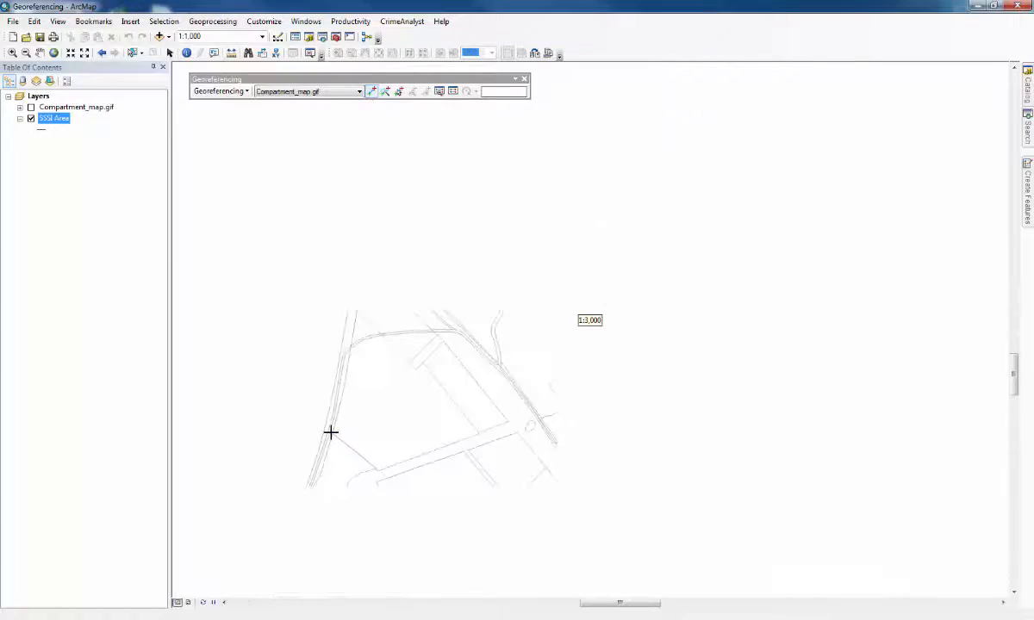
left_click(39, 53)
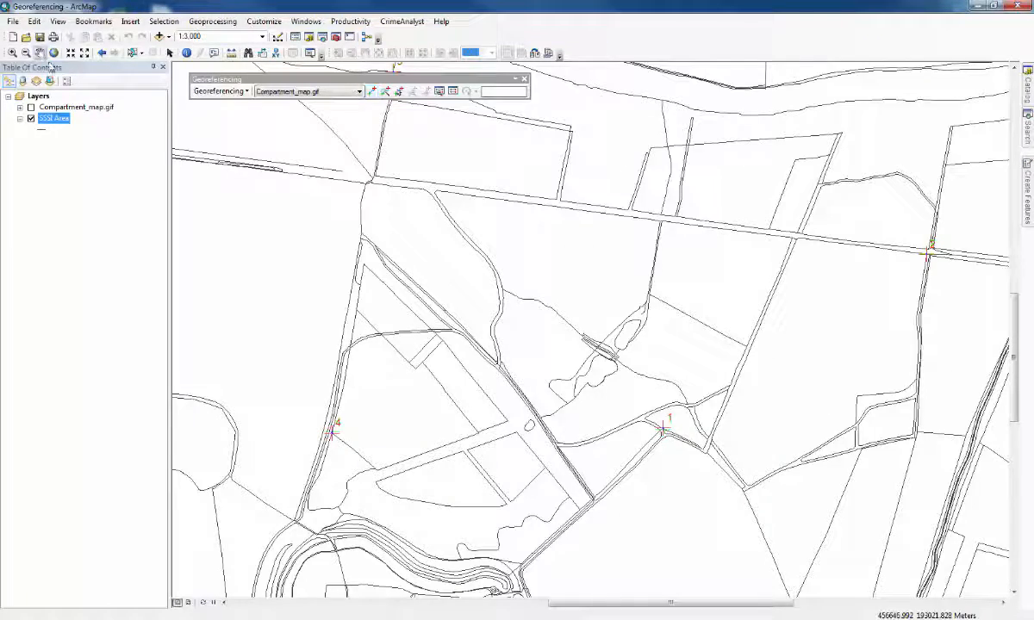
left_click_drag(406, 395, 390, 344)
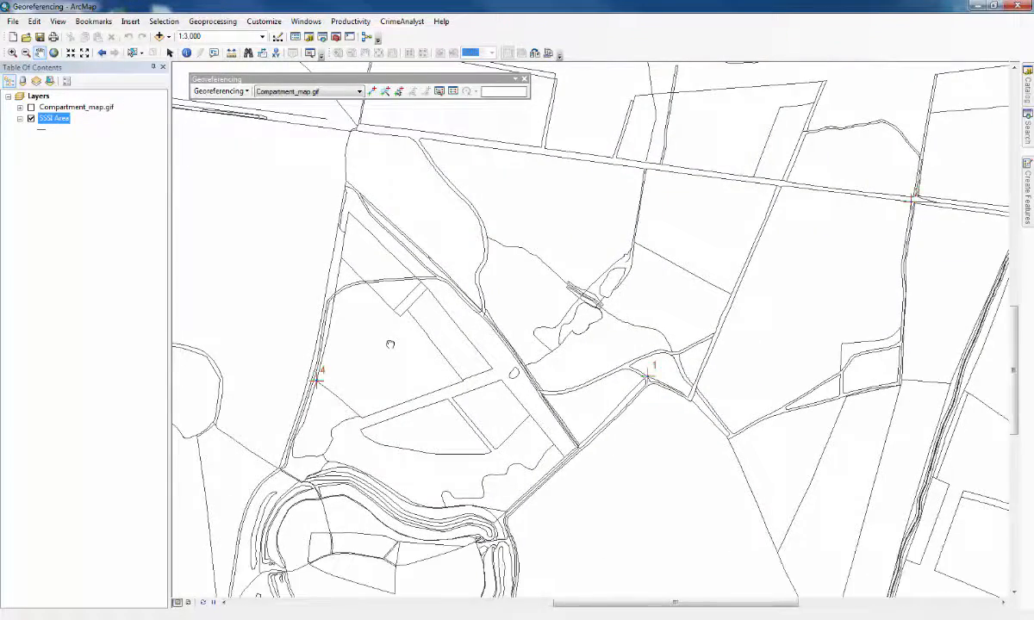
scroll(365, 473, "up", 2)
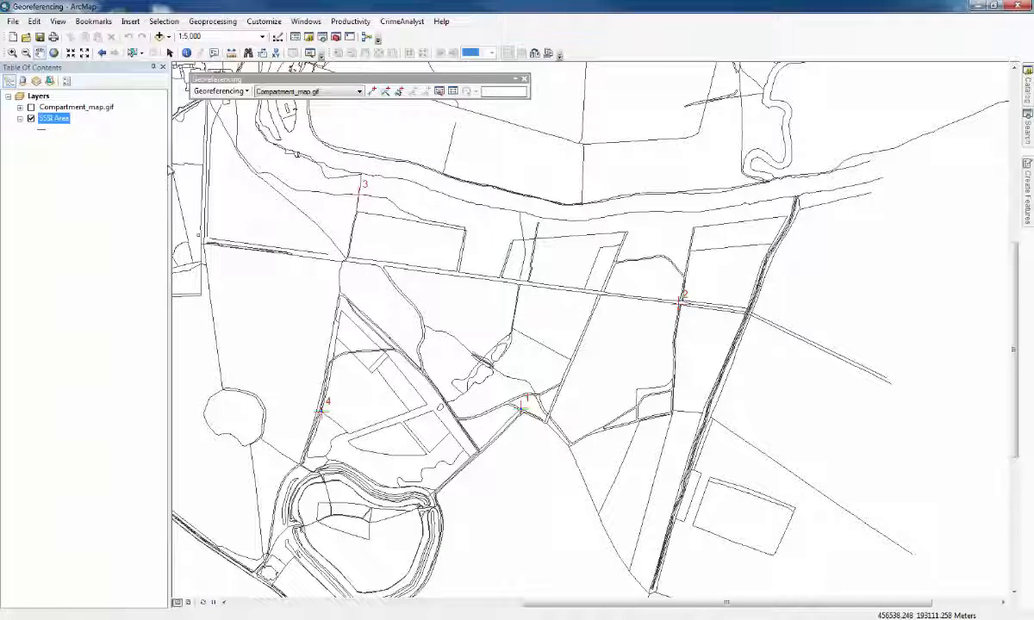
left_click(372, 92)
left_click(31, 107)
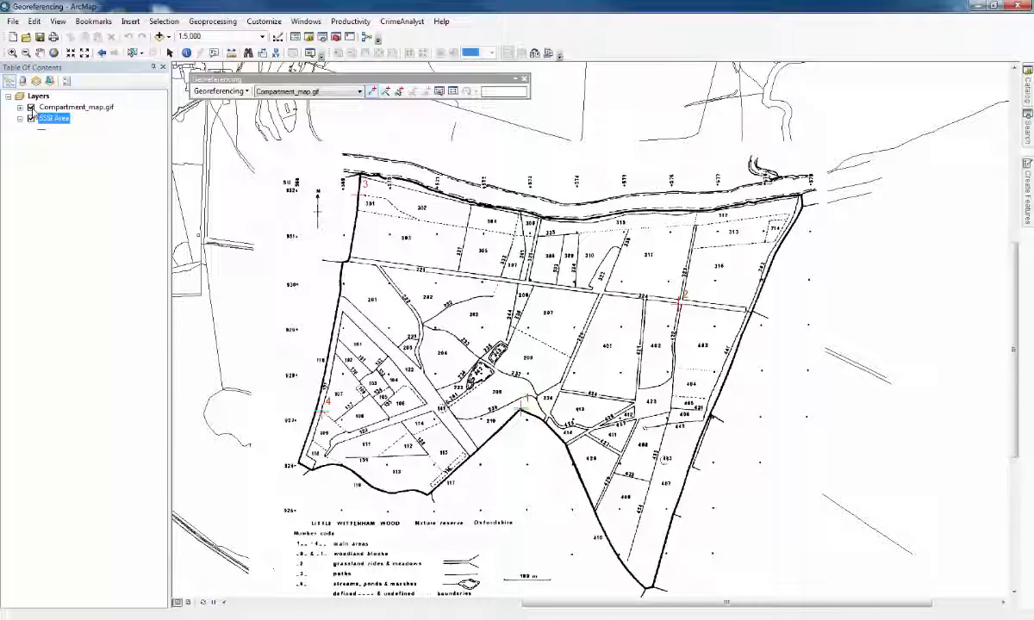
left_click(31, 108)
left_click(31, 107)
left_click(31, 108)
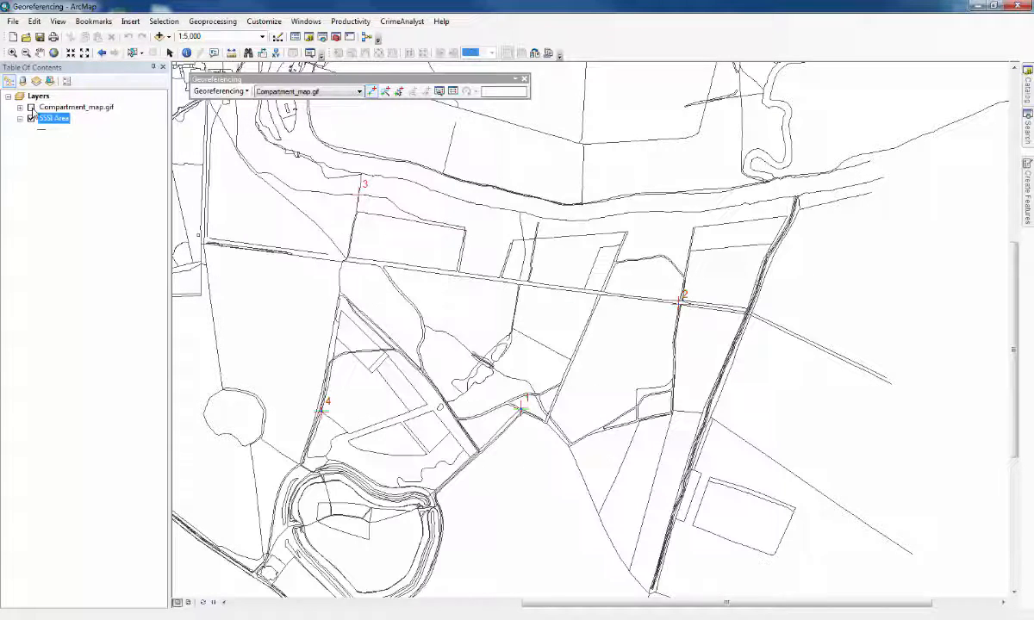
left_click(31, 108)
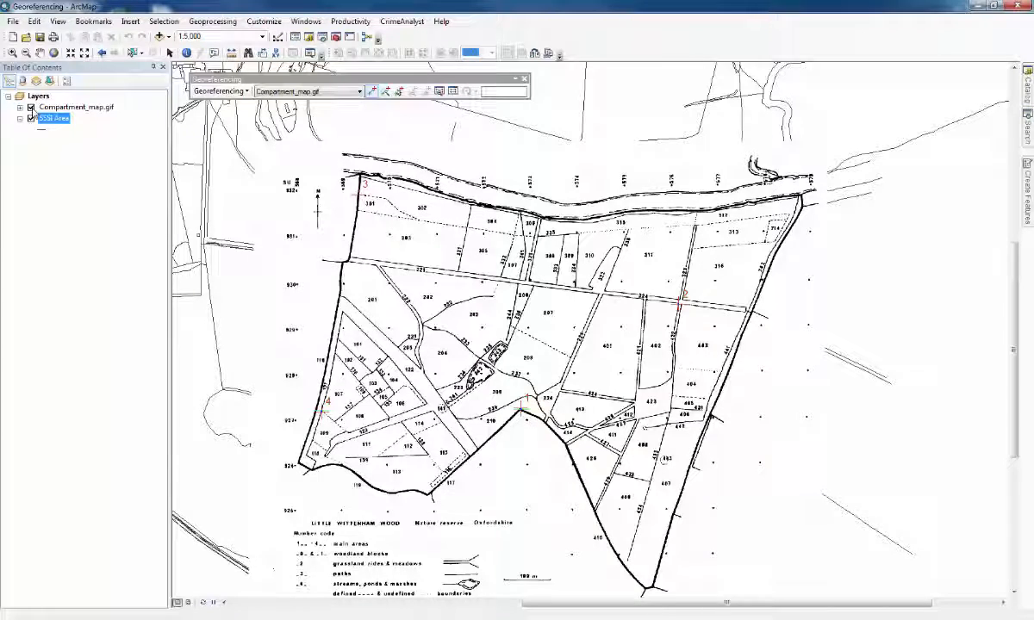
left_click(31, 108)
left_click(31, 107)
- Link the scan's boundary junction at the wood's southern tip, beside area 410, to the matching SSSI Area junction, hiding the scan to place it
scroll(648, 590, "up", 3)
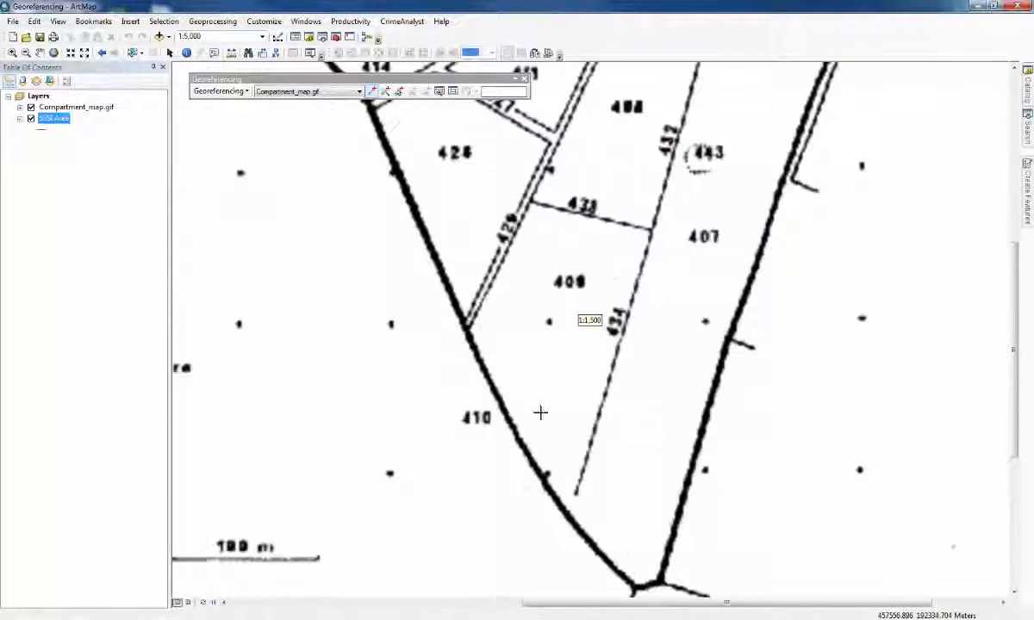
left_click(39, 54)
left_click_drag(535, 432, 459, 256)
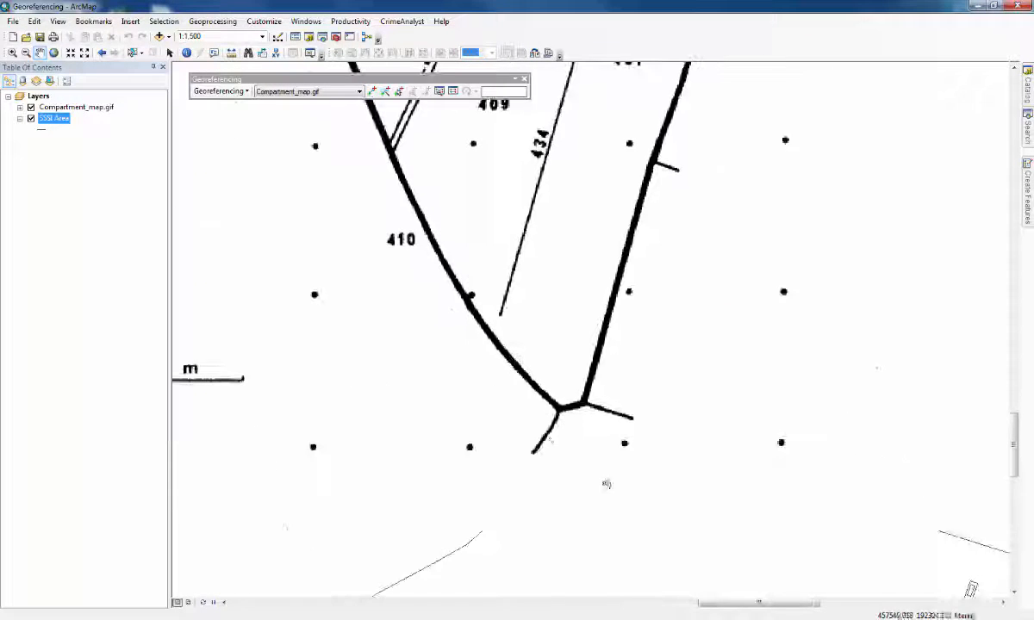
scroll(553, 442, "up", 3)
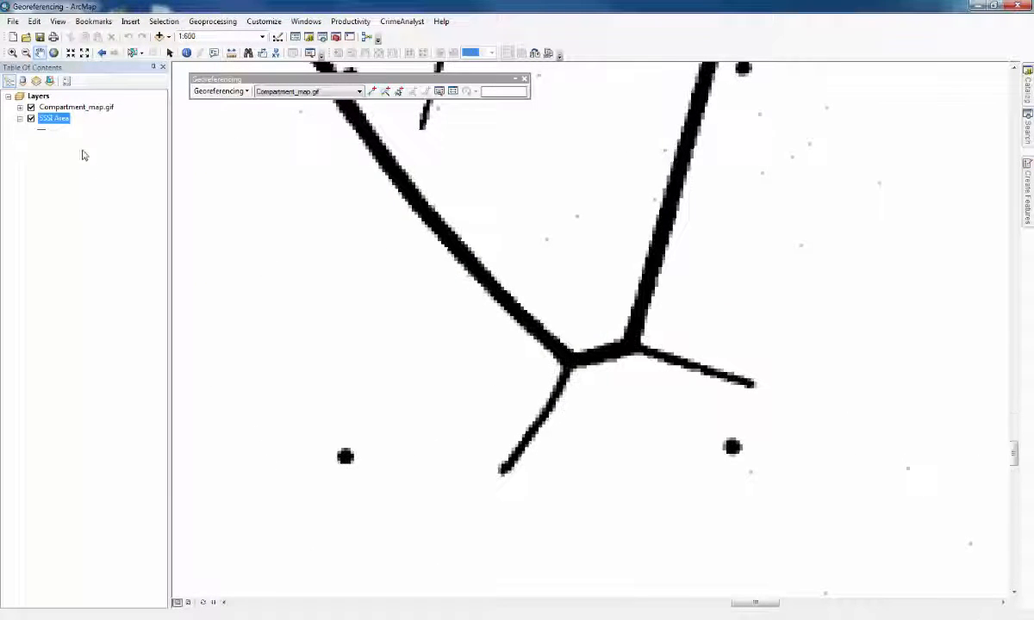
left_click(371, 91)
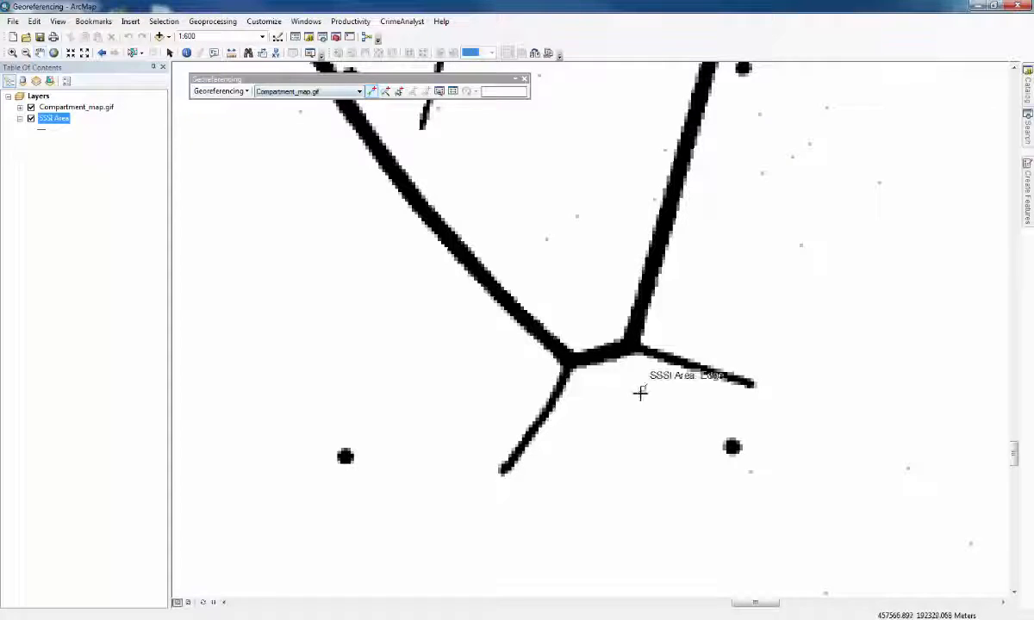
left_click(568, 358)
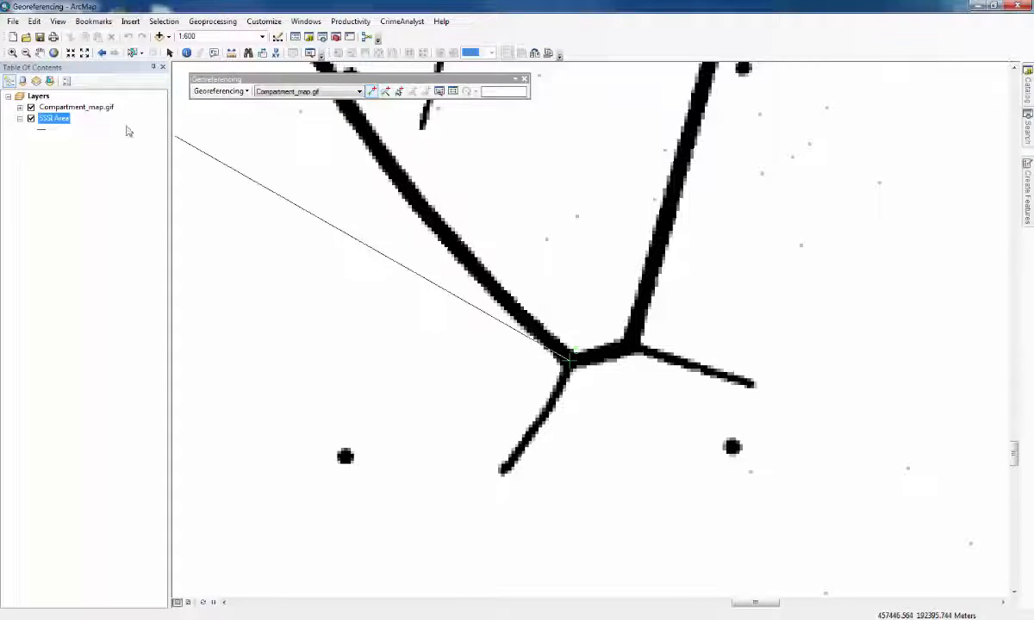
left_click(31, 107)
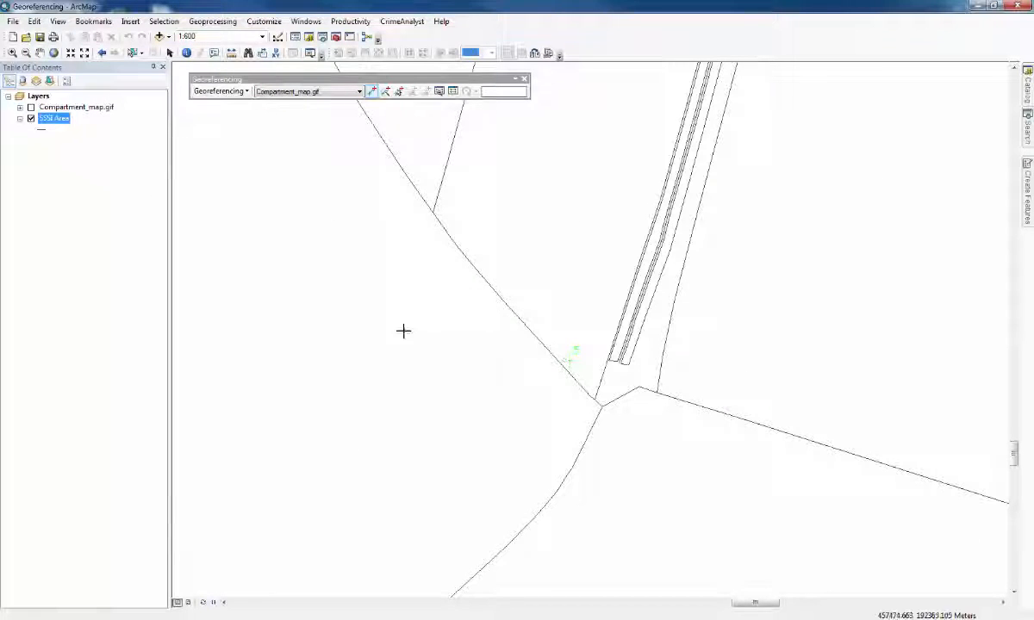
left_click(602, 407)
scroll(602, 407, "down", 2)
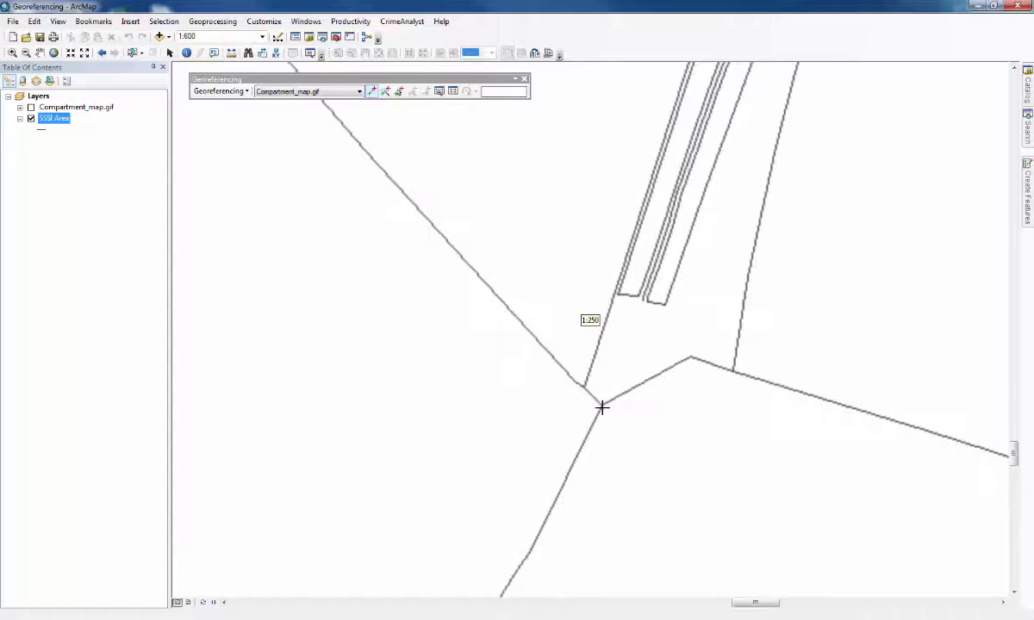
scroll(594, 399, "up", 6)
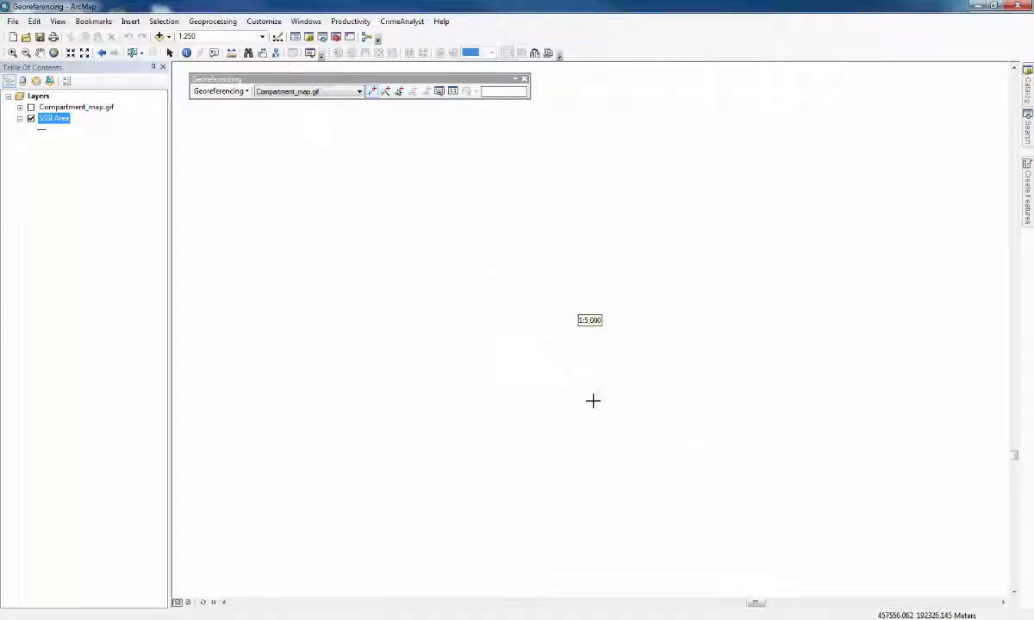
- Review the control points' residuals in the link table and delete link 1, the point with the largest residual
left_click(39, 53)
left_click_drag(455, 277, 500, 383)
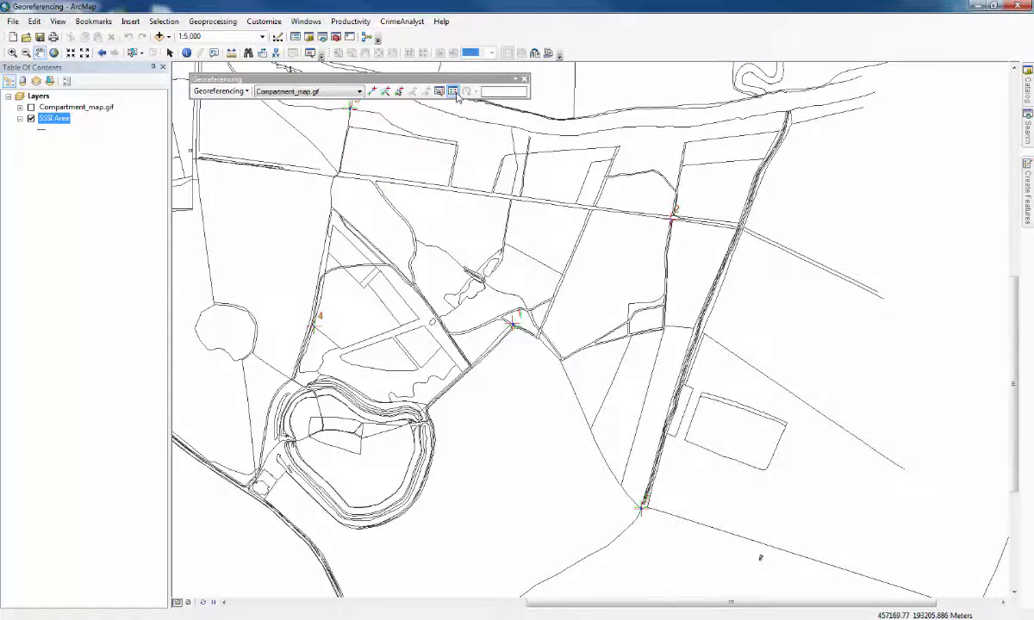
left_click(452, 91)
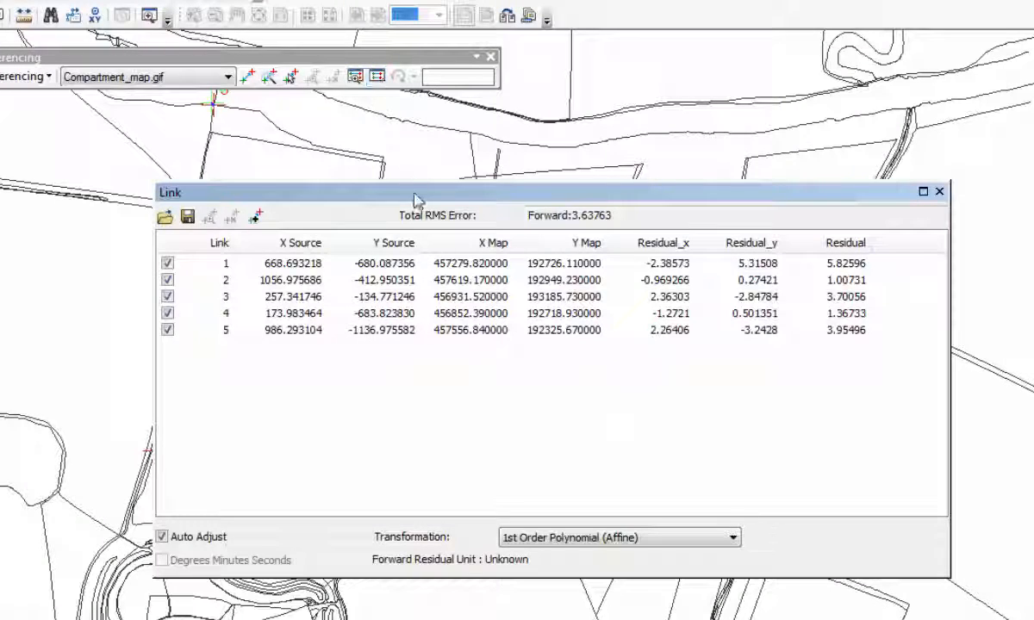
left_click_drag(415, 193, 418, 176)
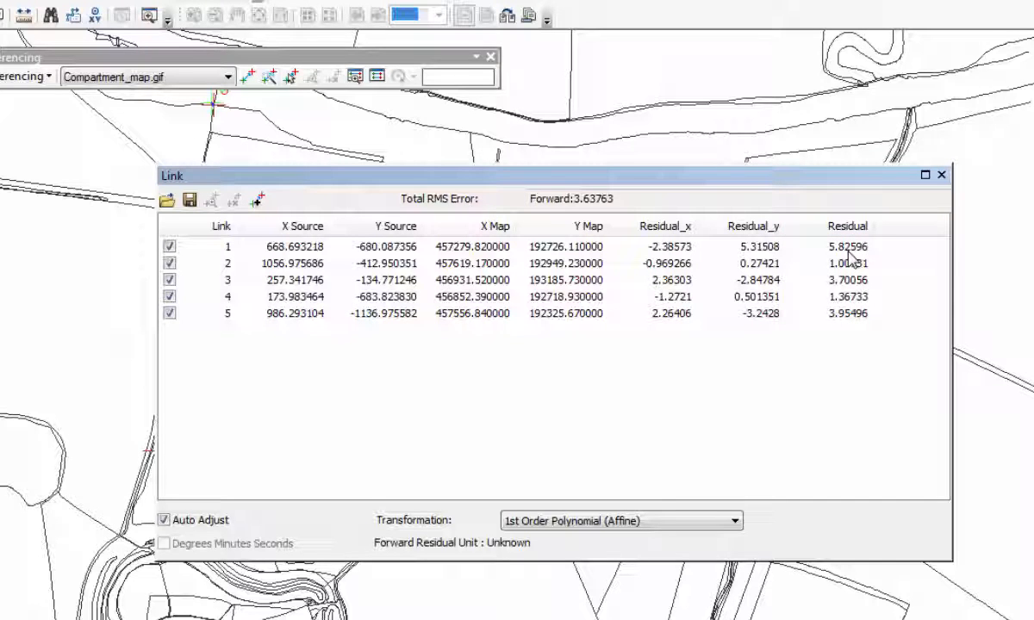
left_click(853, 249)
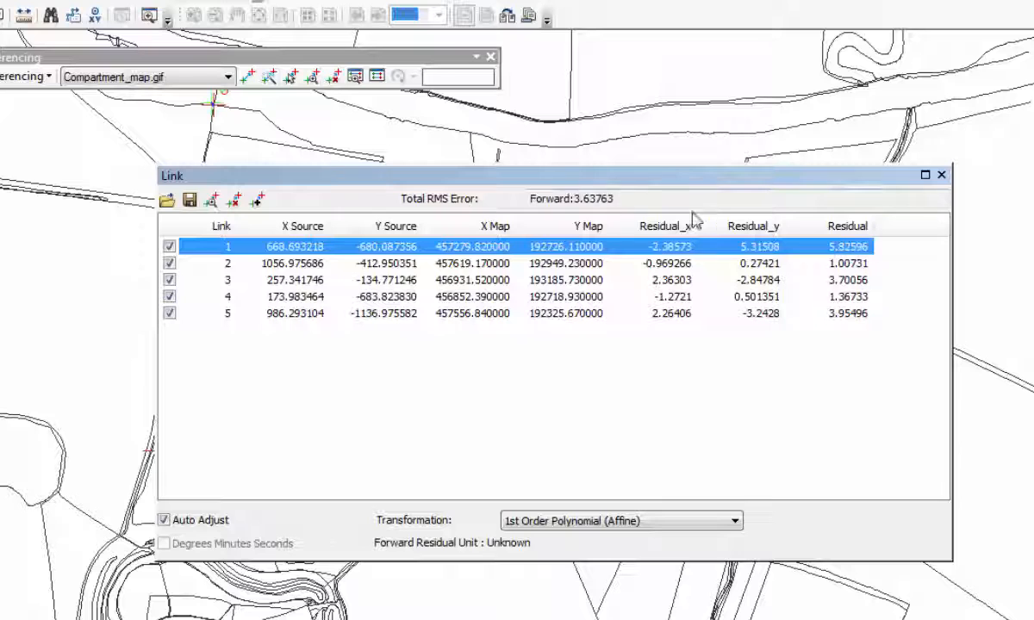
left_click(235, 200)
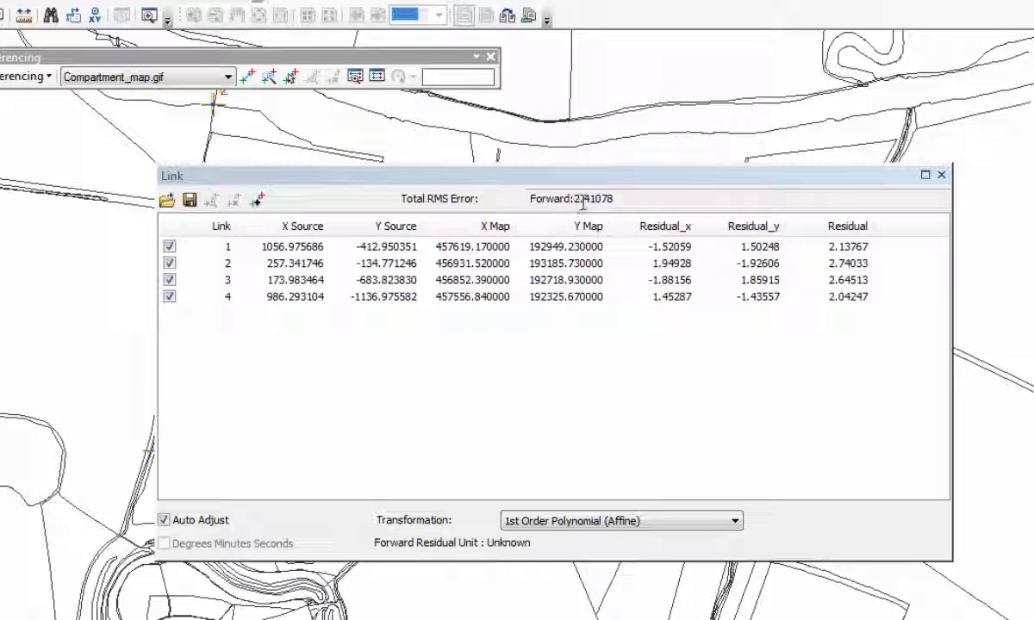
- Delete link 2, the control point on the northwestern boundary near compartment 301, and close the link table
left_click(853, 264)
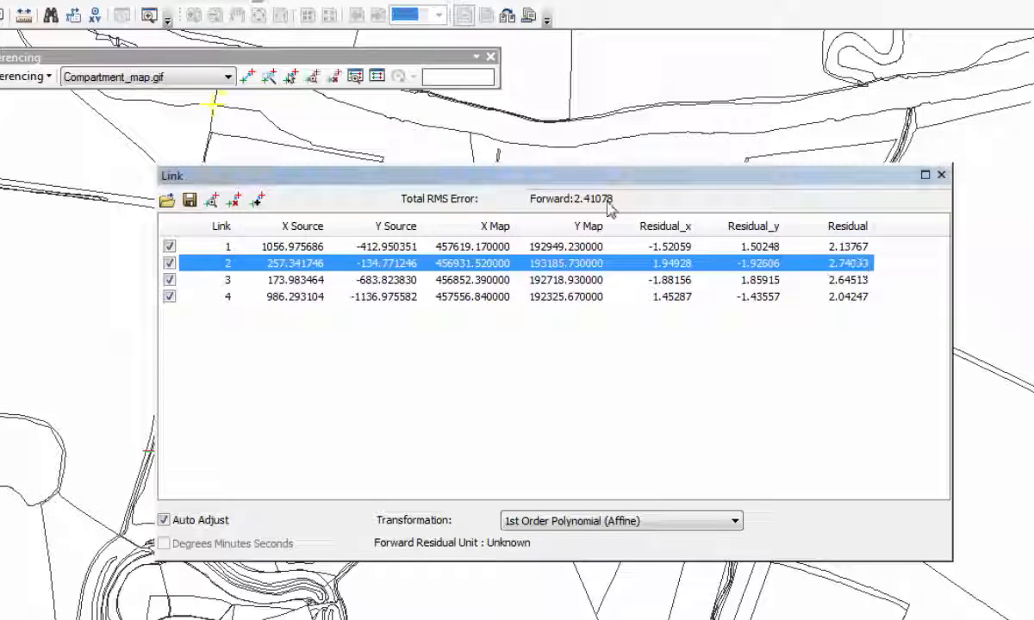
left_click(234, 201)
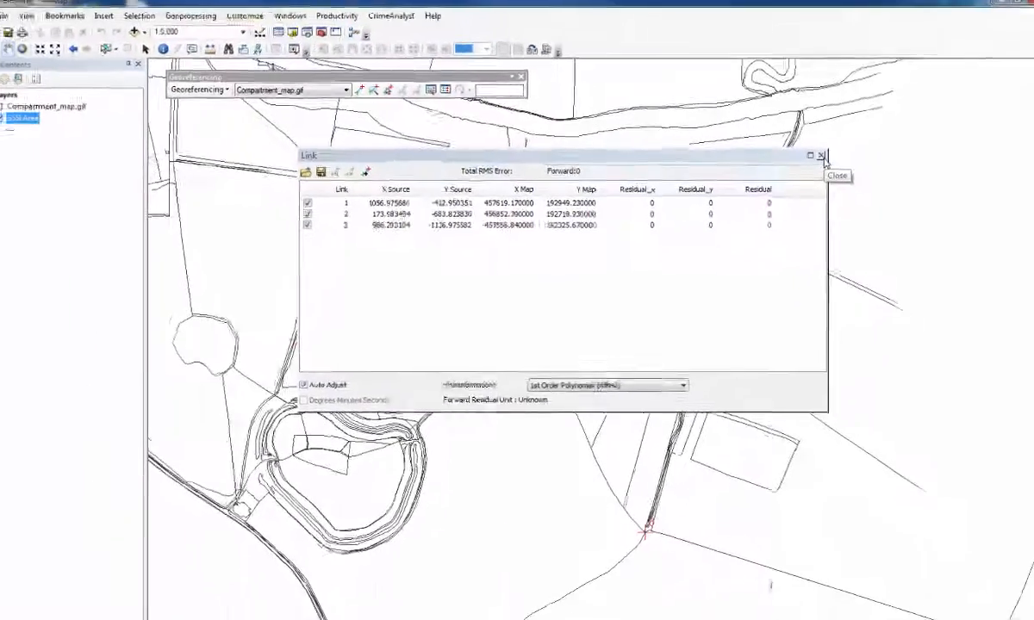
left_click(942, 176)
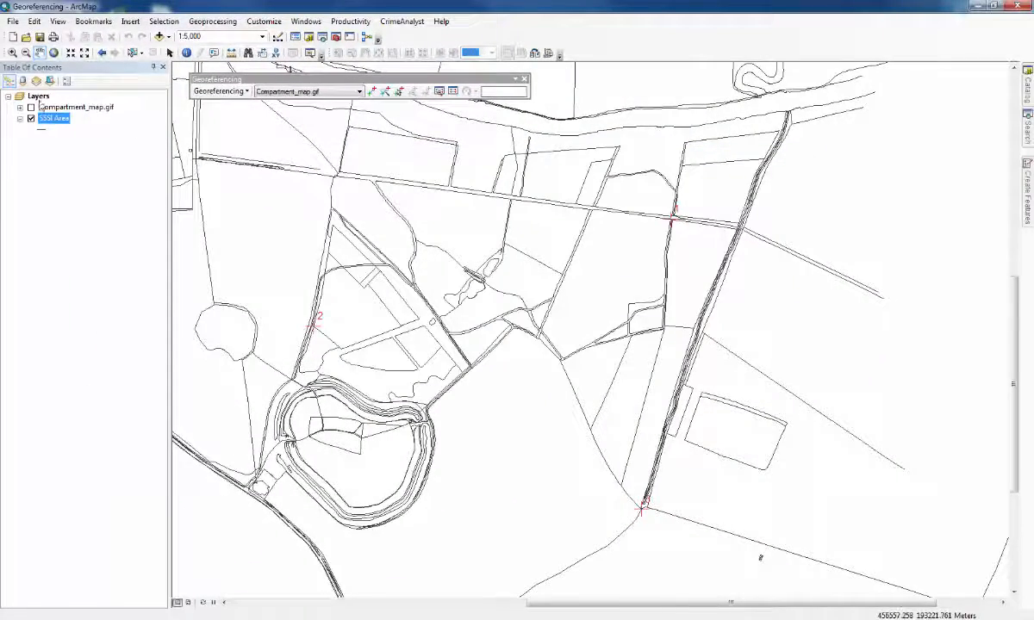
- Switch Compartment_map.gif on and off repeatedly to examine how well its boundaries and rides align with the SSSI Area linework
left_click(31, 108)
left_click(31, 108)
left_click(31, 108)
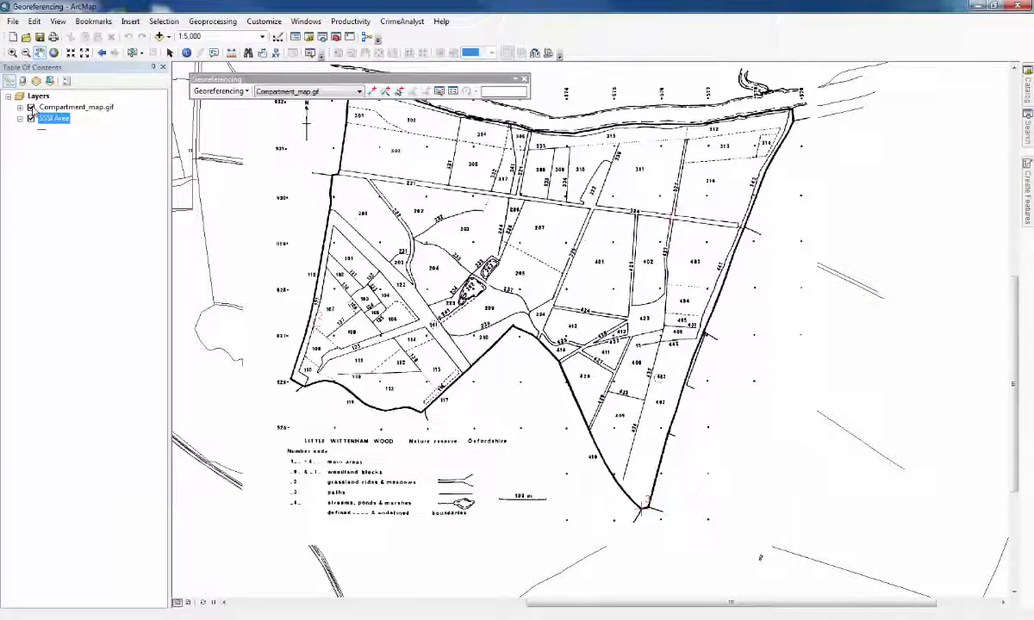
left_click(31, 108)
left_click(31, 107)
left_click(32, 107)
left_click(31, 108)
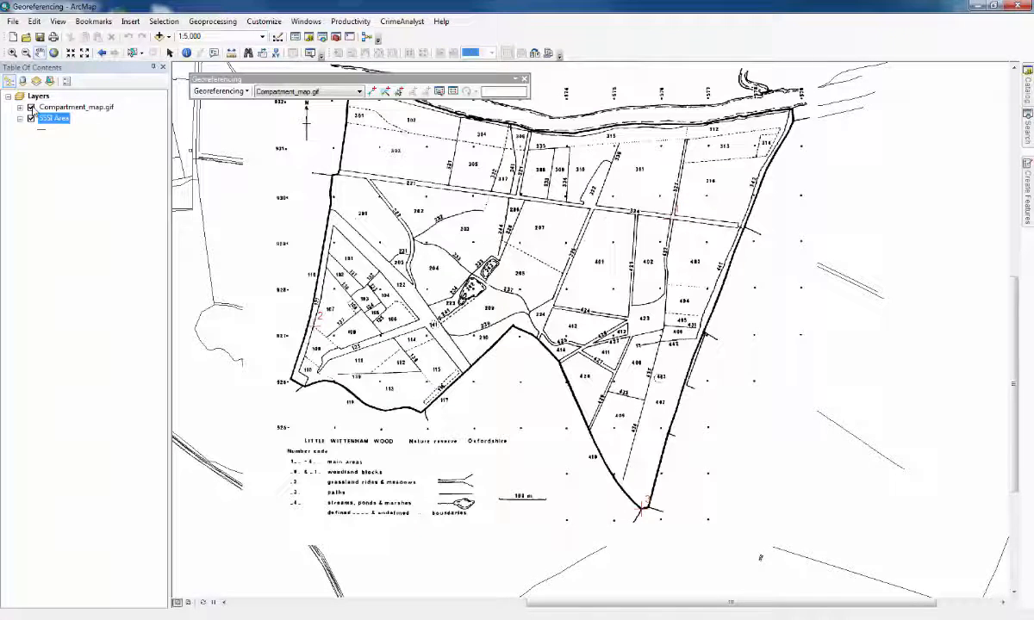
left_click(31, 108)
left_click(31, 107)
left_click(31, 108)
left_click(31, 108)
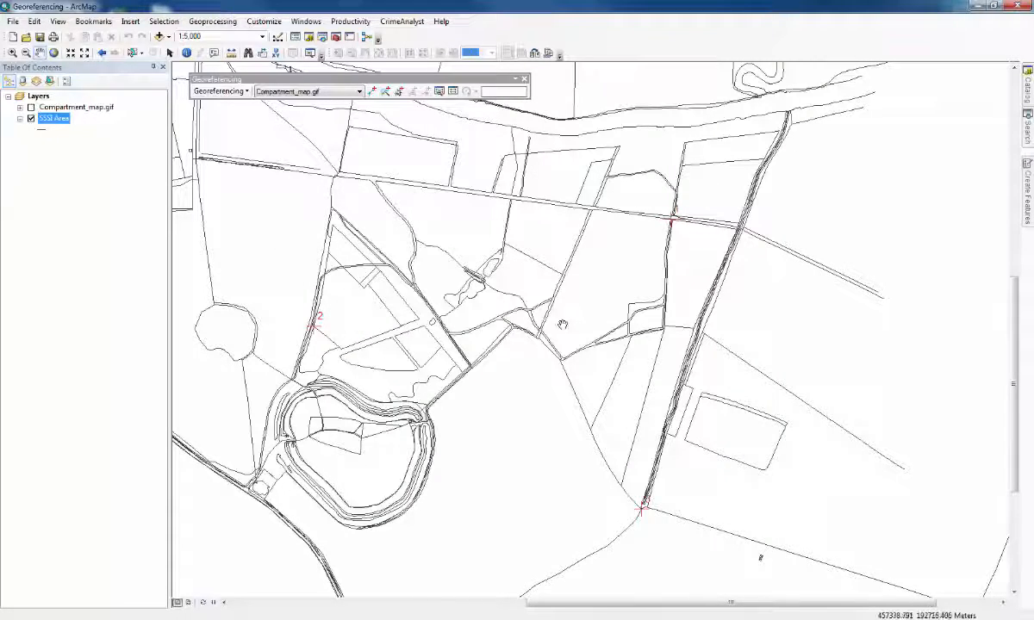
left_click_drag(551, 274, 579, 310)
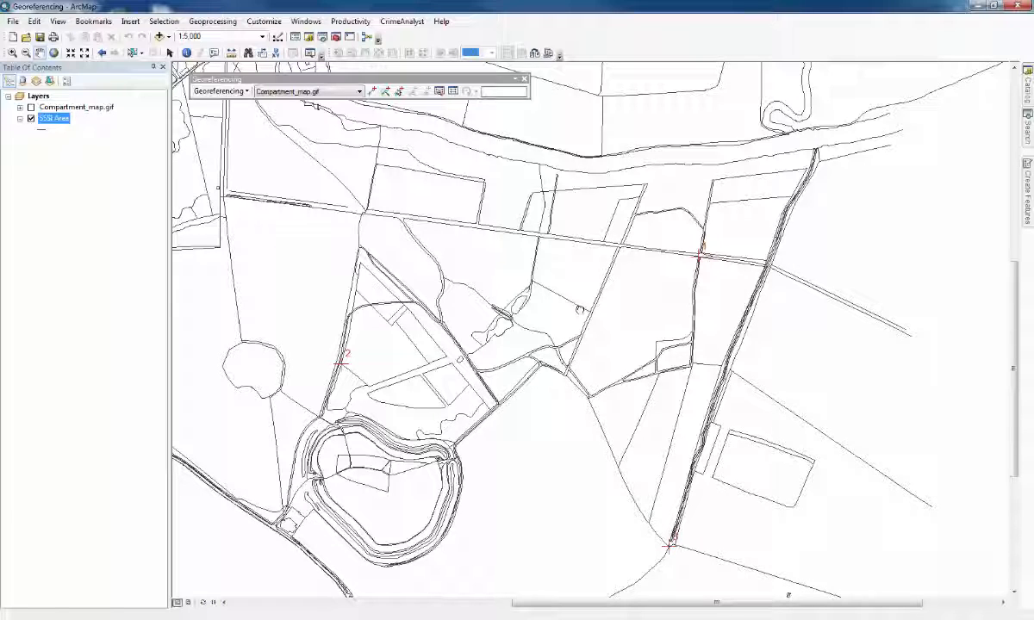
left_click_drag(581, 320, 574, 315)
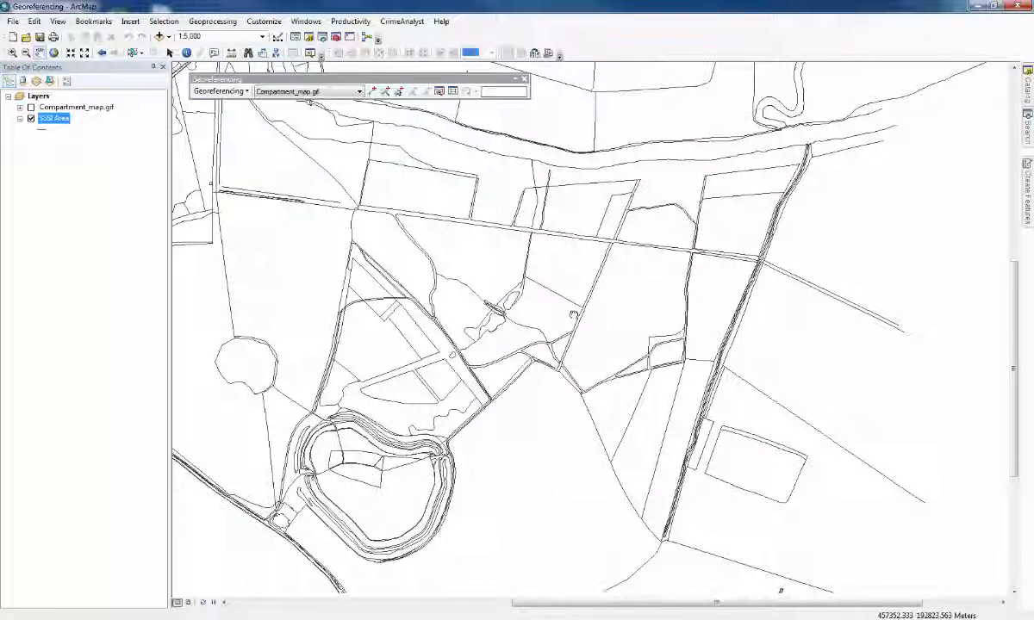